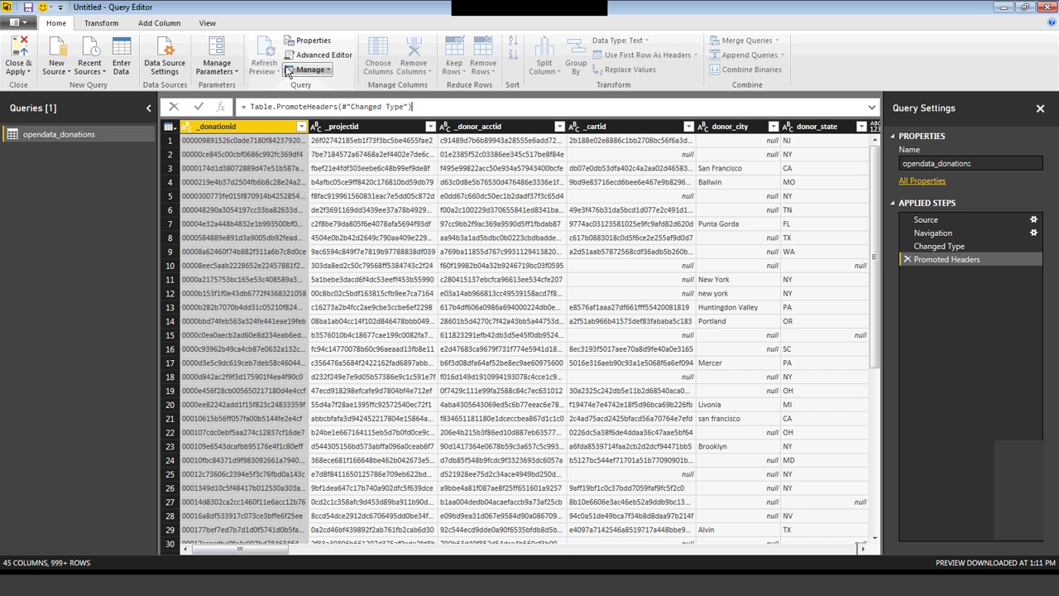
Review the M code of the opendata_donations query in the Advanced Editor without changing it
{"action": "left_click", "coordinate": [315, 56]}
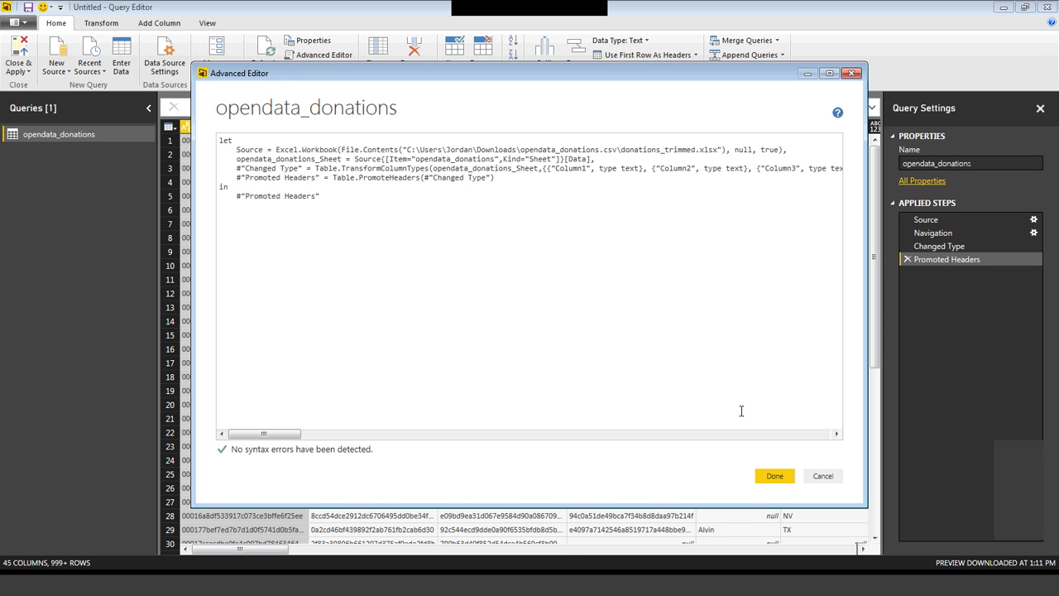
{"action": "left_click", "coordinate": [822, 476]}
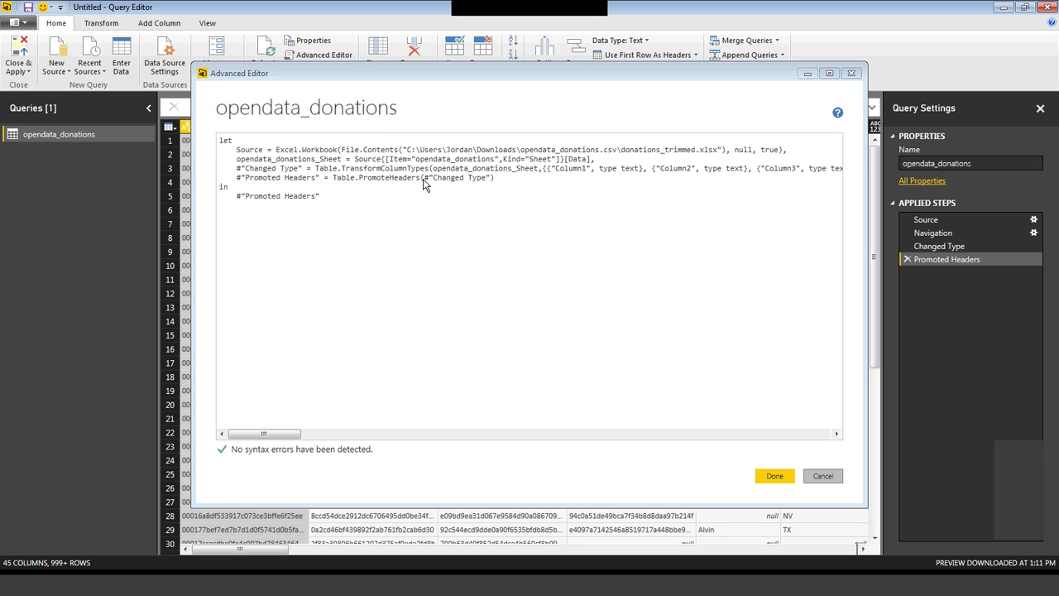
{"action": "left_click", "coordinate": [823, 475]}
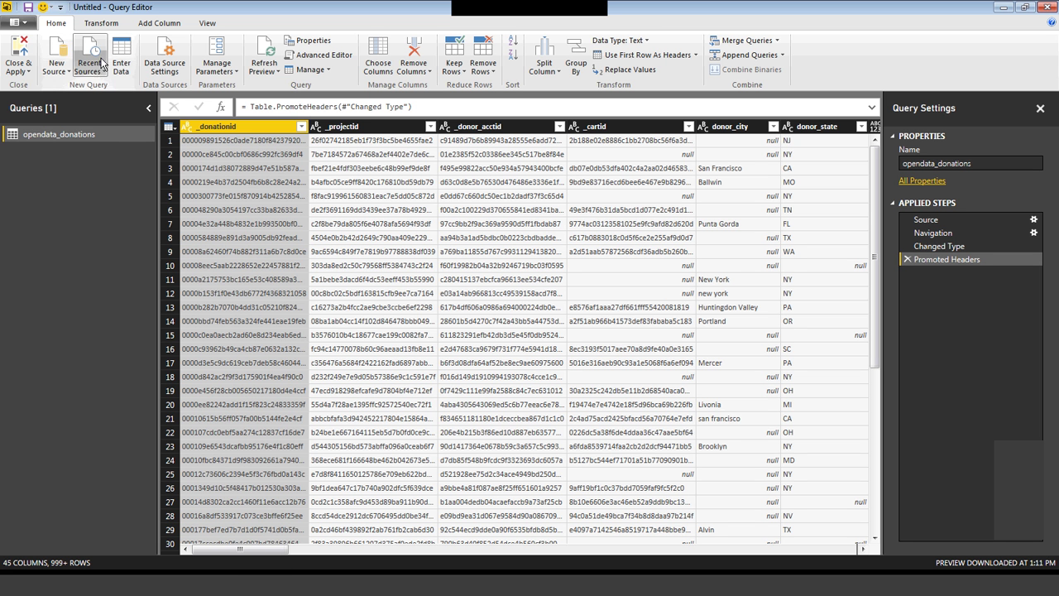
Browse the full list of available data source connectors for a new source, without connecting to any
{"action": "left_click", "coordinate": [58, 74]}
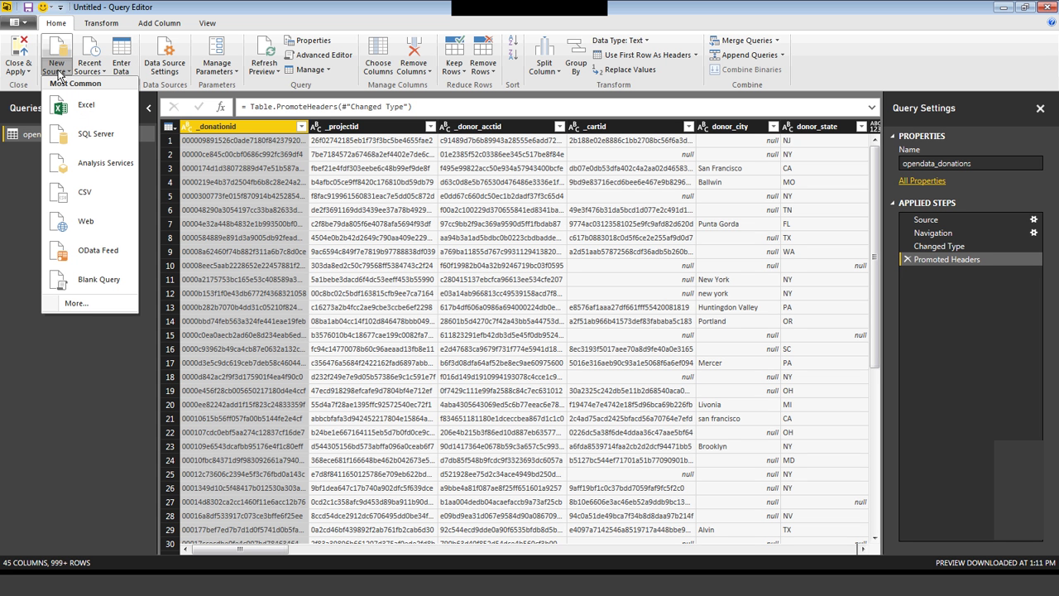
{"action": "left_click", "coordinate": [77, 301]}
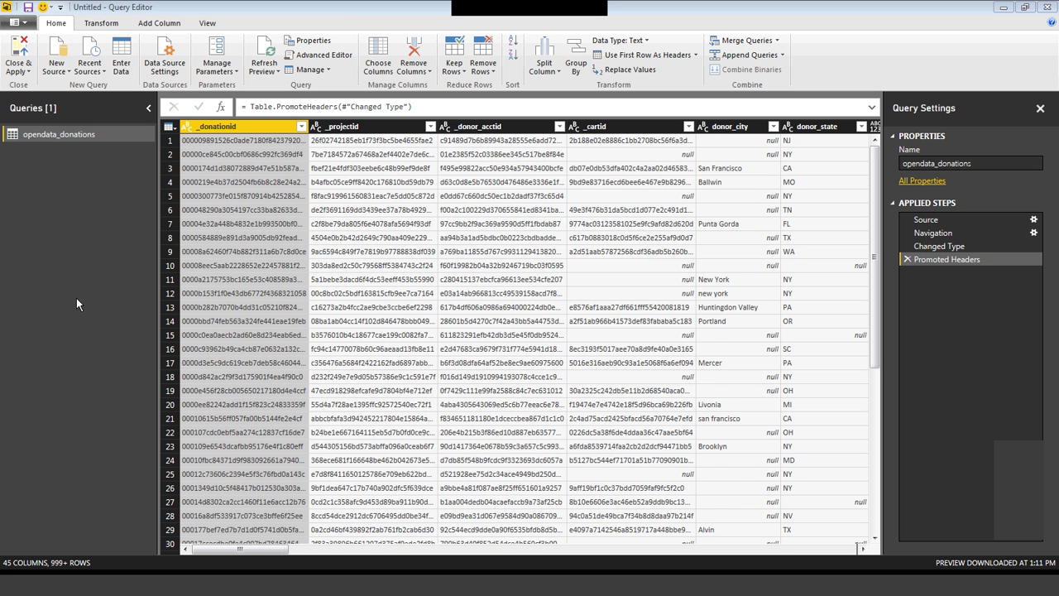
{"action": "left_click_drag", "start_coordinate": [705, 163], "coordinate": [692, 442]}
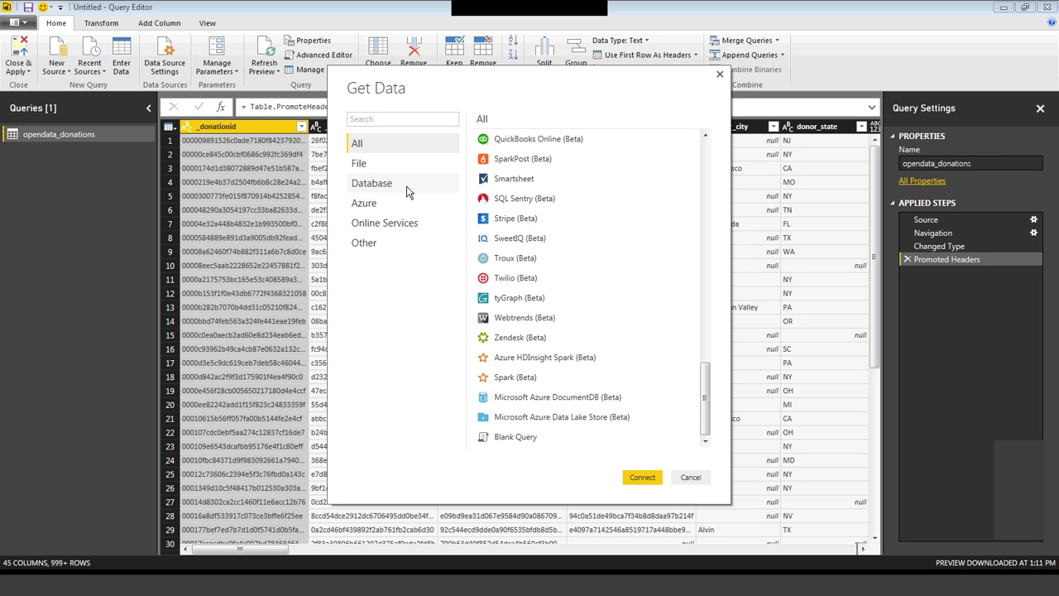
{"action": "left_click", "coordinate": [686, 484]}
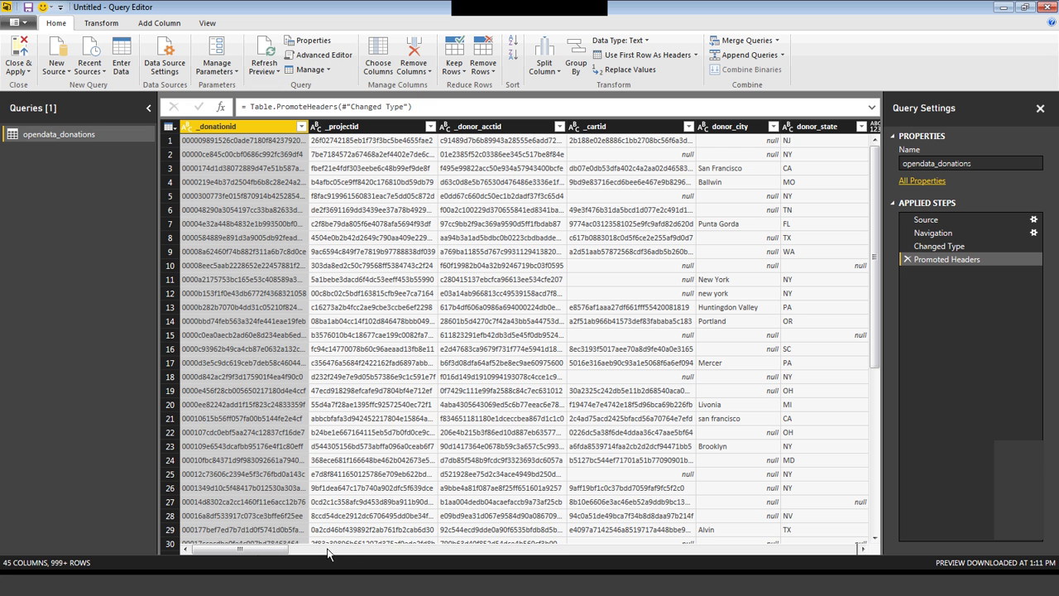
Change the donation_timestamp column's type to Date/Time and compare the applied steps before and after the change
{"action": "left_click_drag", "start_coordinate": [249, 550], "coordinate": [314, 548]}
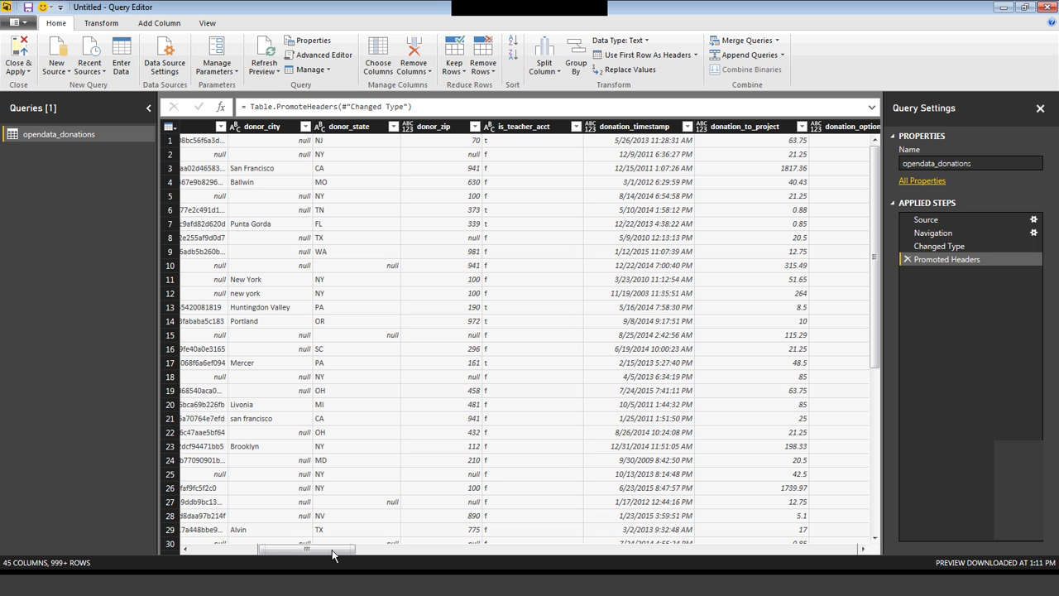
{"action": "right_click", "coordinate": [641, 127]}
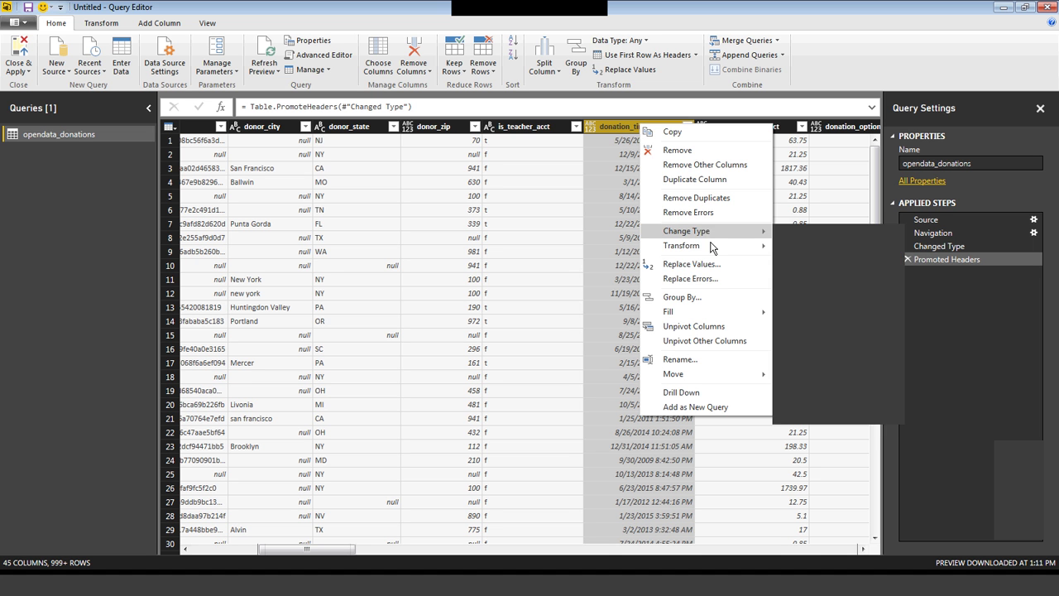
{"action": "mouse_move", "coordinate": [728, 237]}
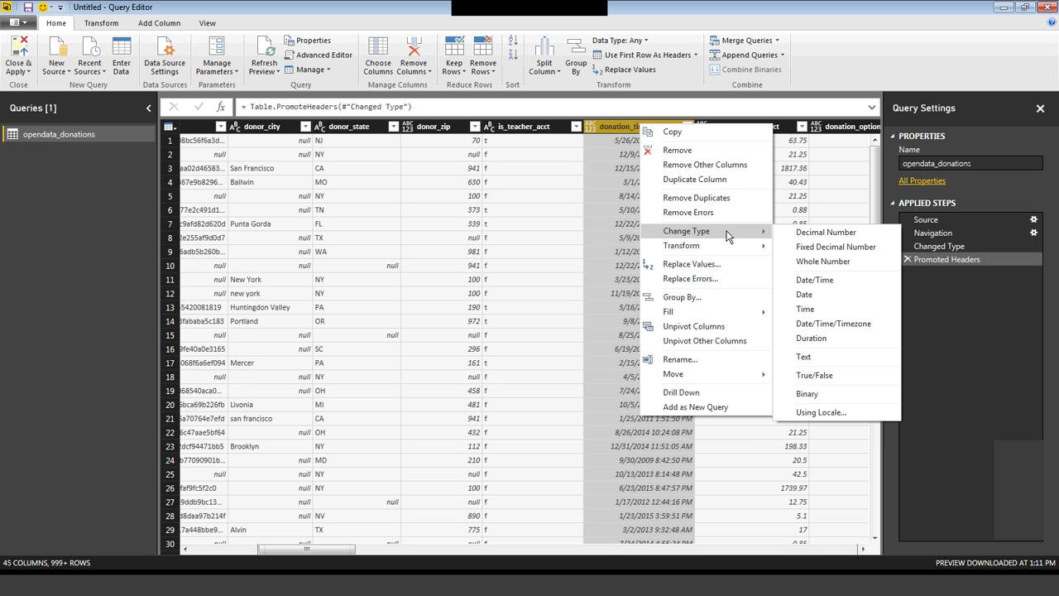
{"action": "left_click", "coordinate": [842, 286]}
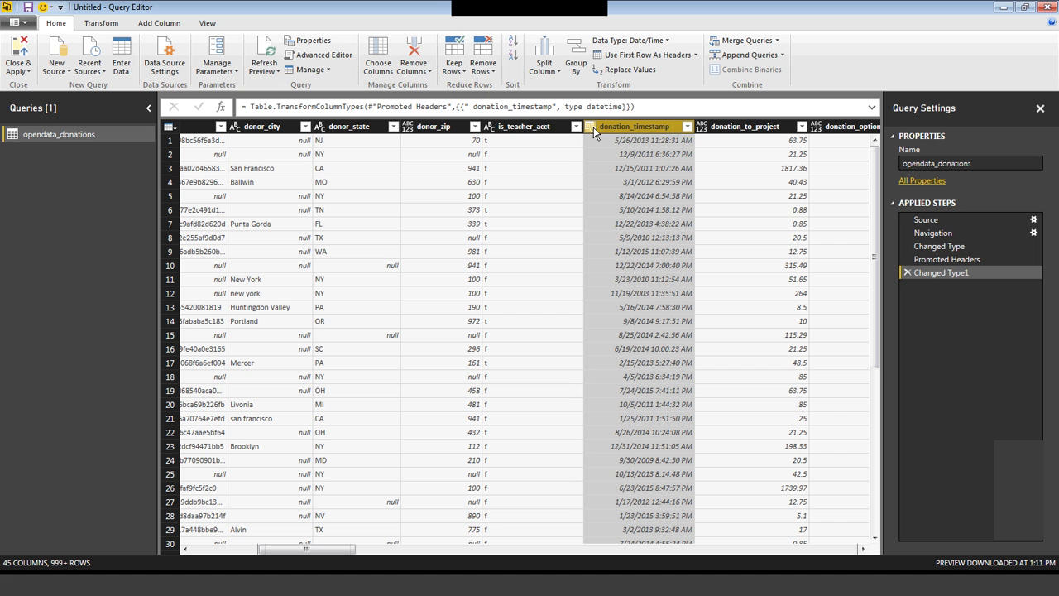
{"action": "left_click", "coordinate": [927, 259]}
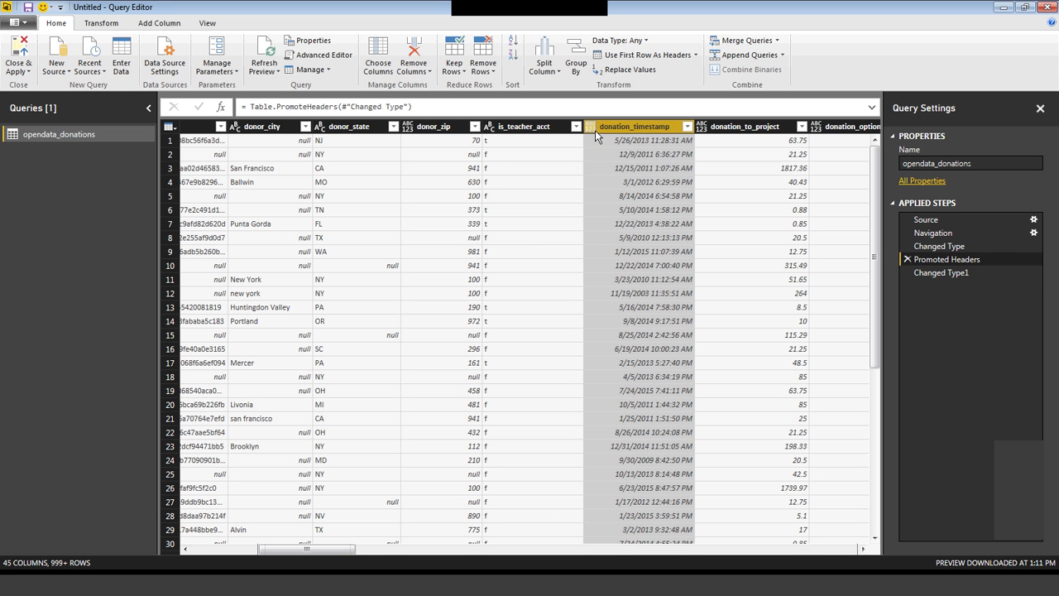
{"action": "left_click", "coordinate": [957, 272]}
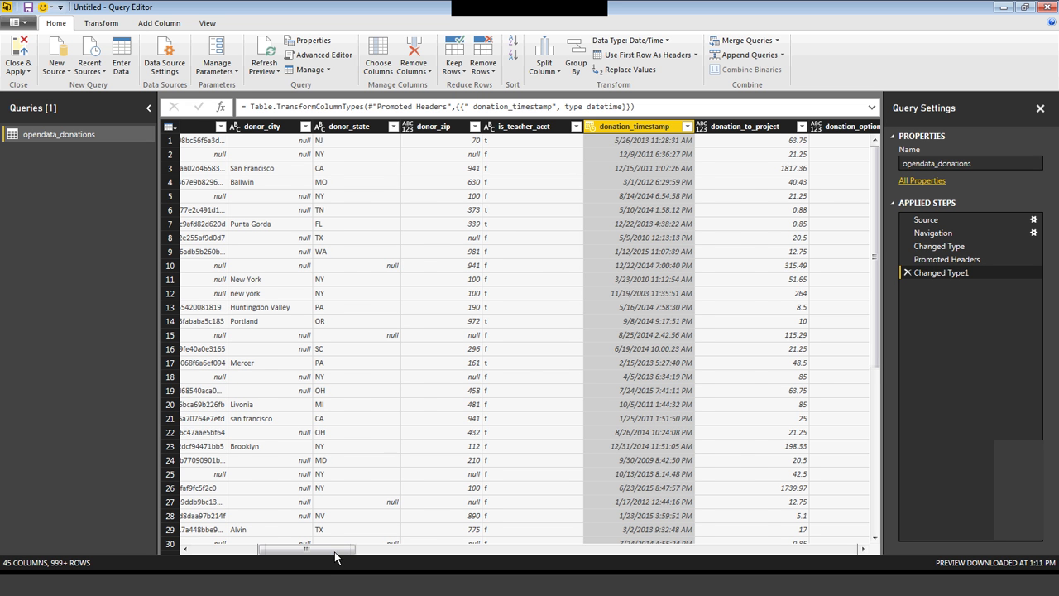
Change the donation_total column's type to Decimal Number
{"action": "left_click_drag", "start_coordinate": [333, 551], "coordinate": [380, 552]}
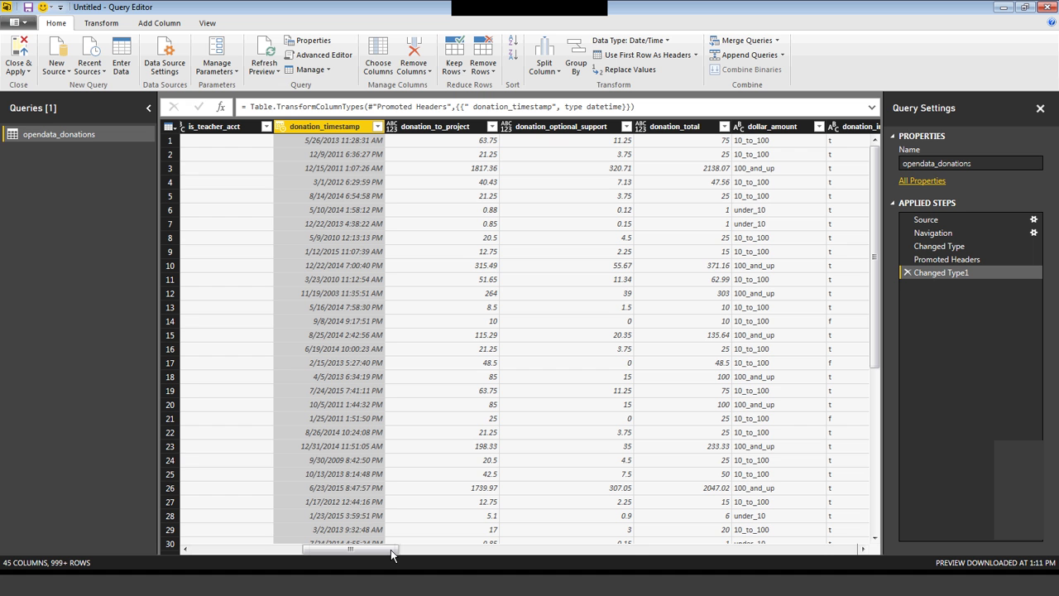
{"action": "left_click", "coordinate": [668, 129]}
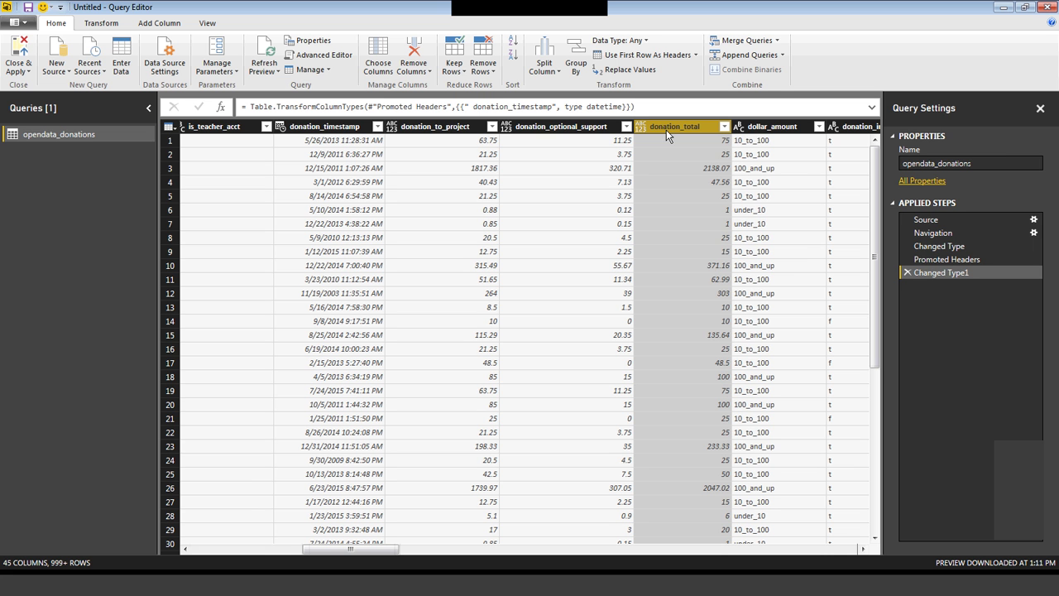
{"action": "right_click", "coordinate": [668, 130]}
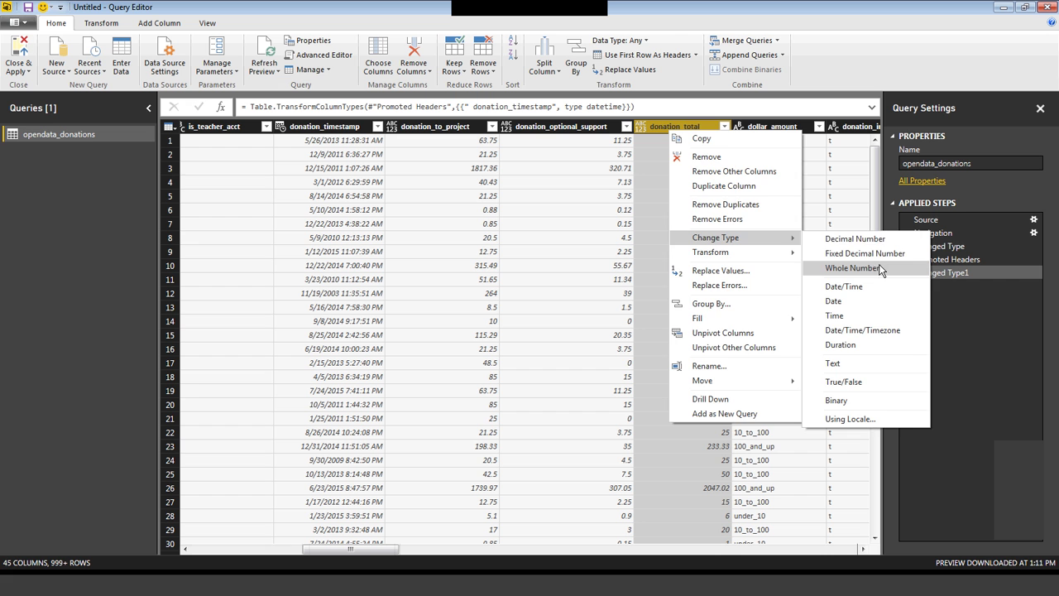
{"action": "left_click", "coordinate": [855, 239]}
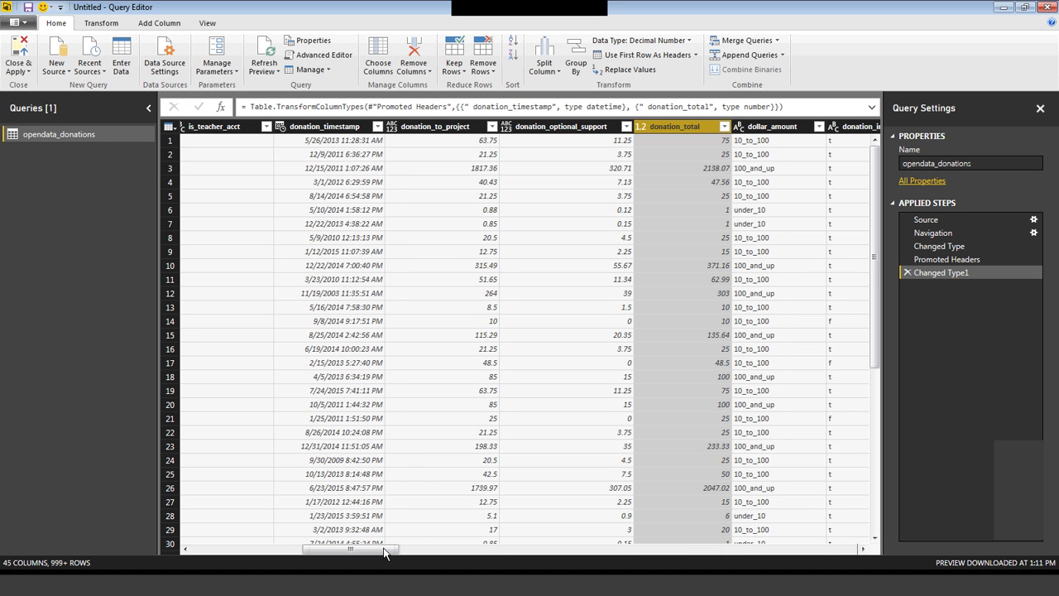
Apply the query changes, leave the Query Editor and maximize the main report window
{"action": "left_click_drag", "start_coordinate": [399, 552], "coordinate": [314, 553]}
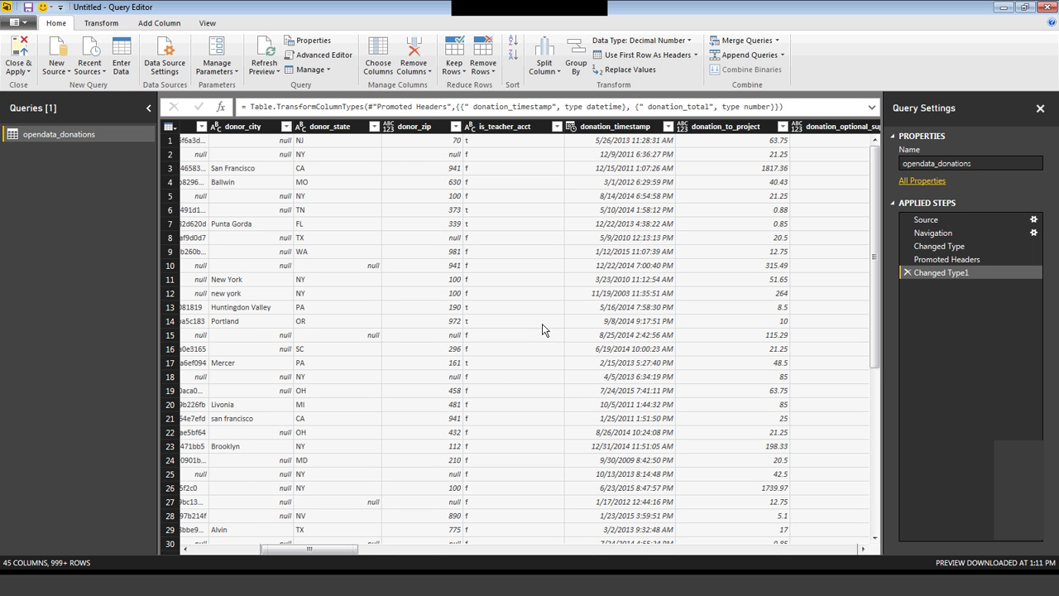
{"action": "left_click_drag", "start_coordinate": [322, 551], "coordinate": [348, 551]}
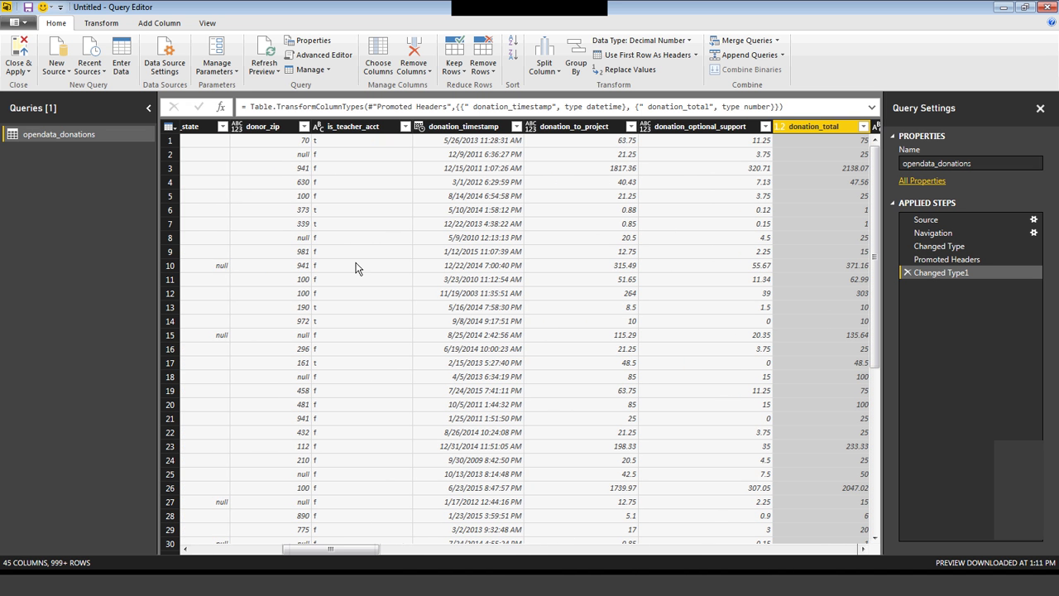
{"action": "left_click", "coordinate": [24, 55]}
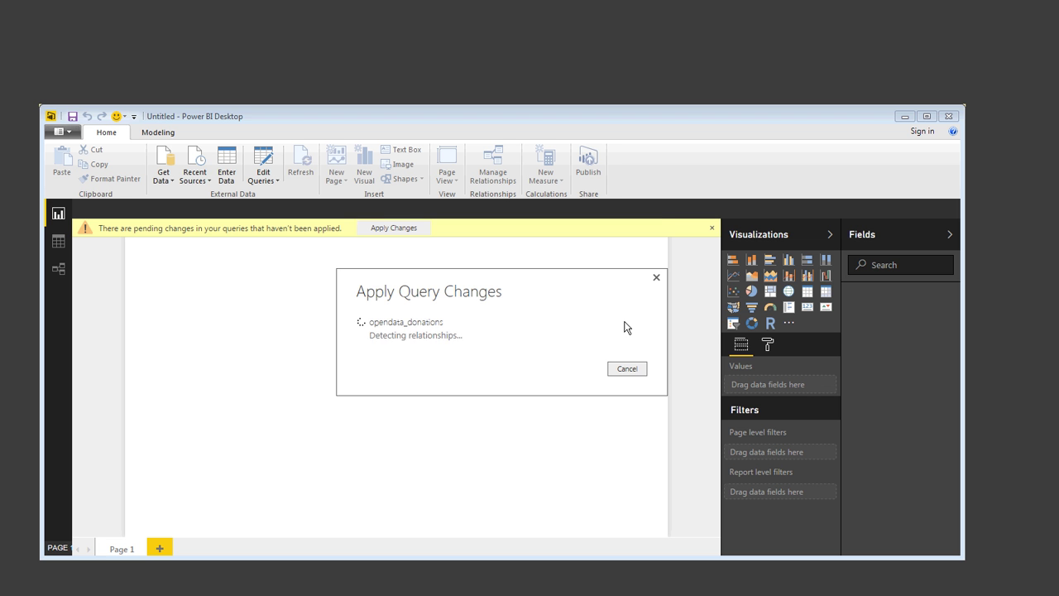
{"action": "left_click", "coordinate": [926, 117]}
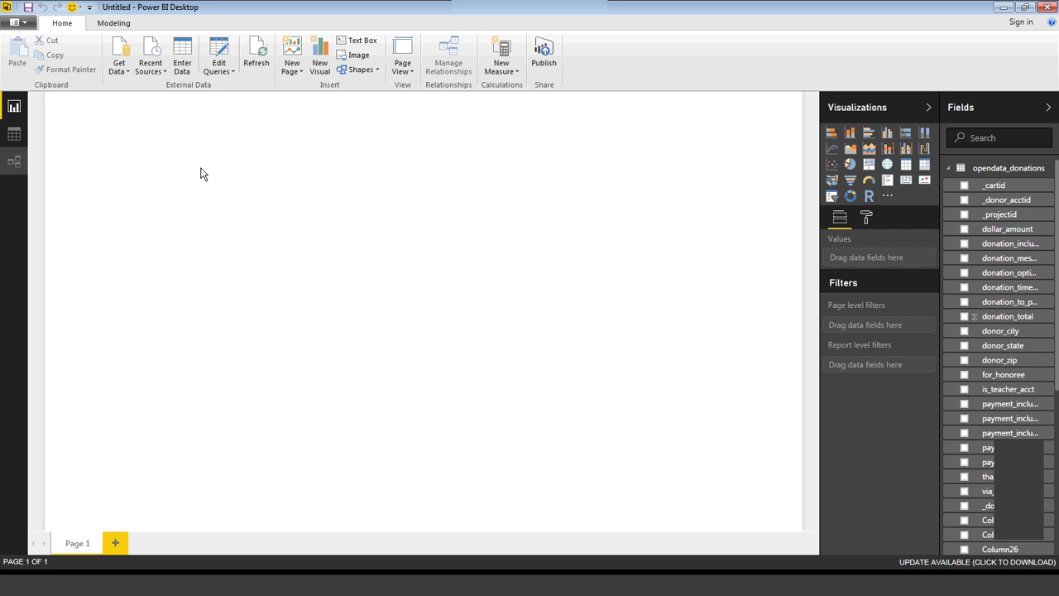
Examine the loaded table in the data and relationships views, return to the report view and check the custom visual options
{"action": "left_click", "coordinate": [16, 138]}
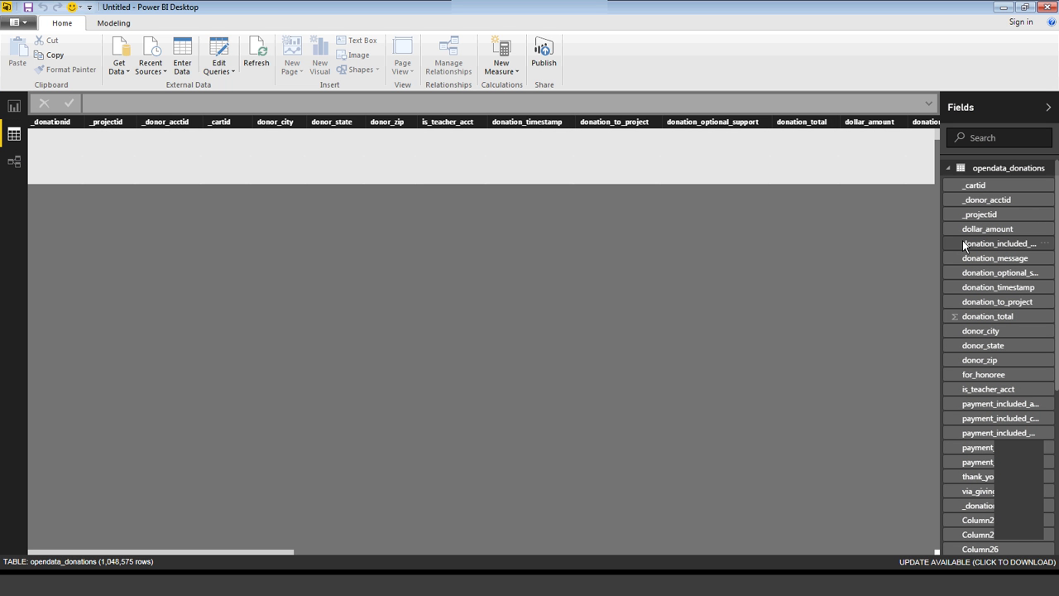
{"action": "left_click", "coordinate": [15, 163]}
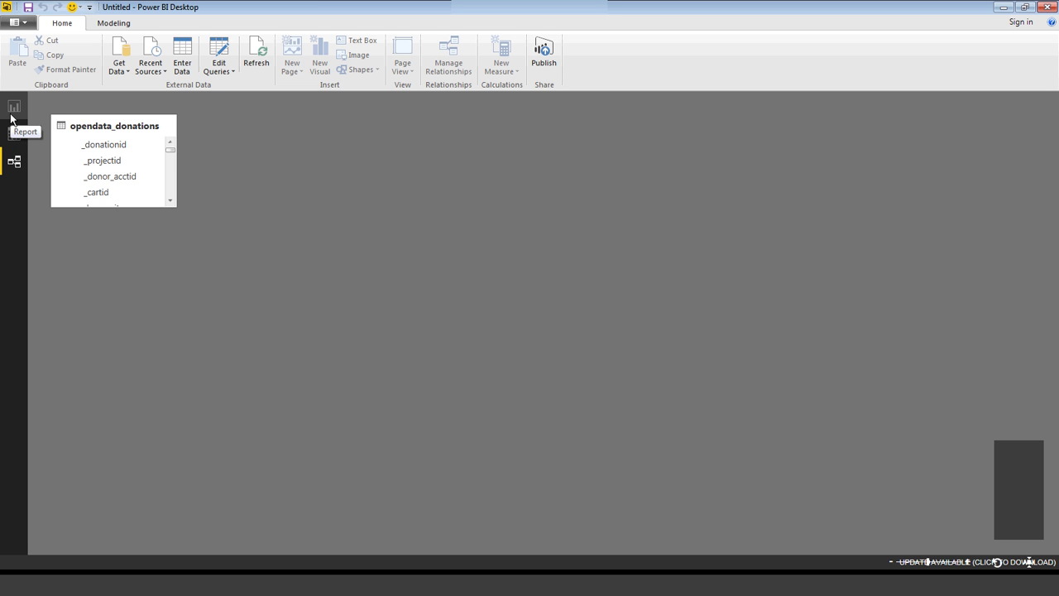
{"action": "left_click", "coordinate": [11, 119]}
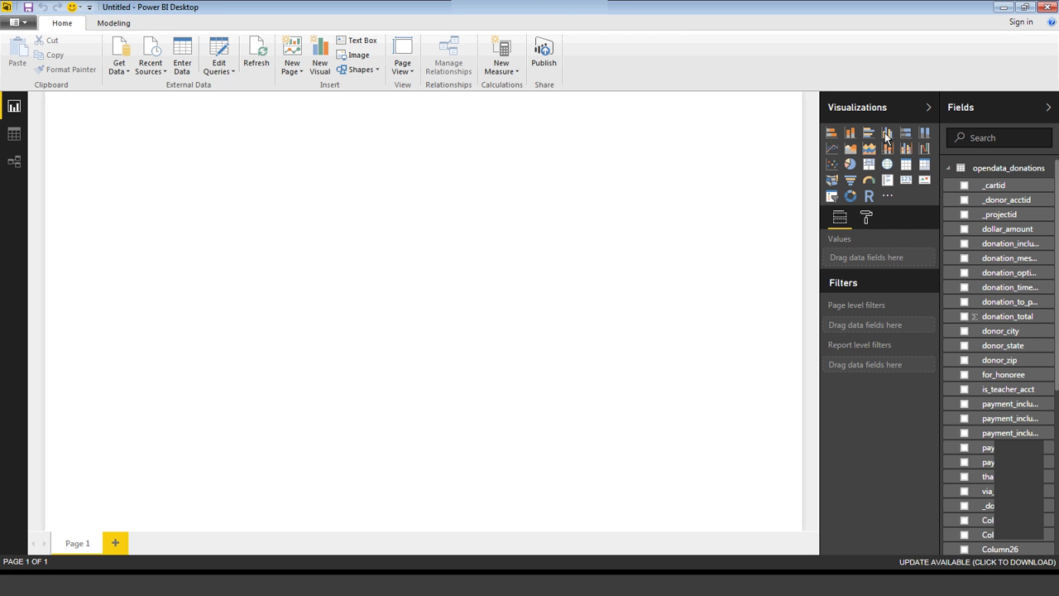
{"action": "left_click", "coordinate": [888, 196]}
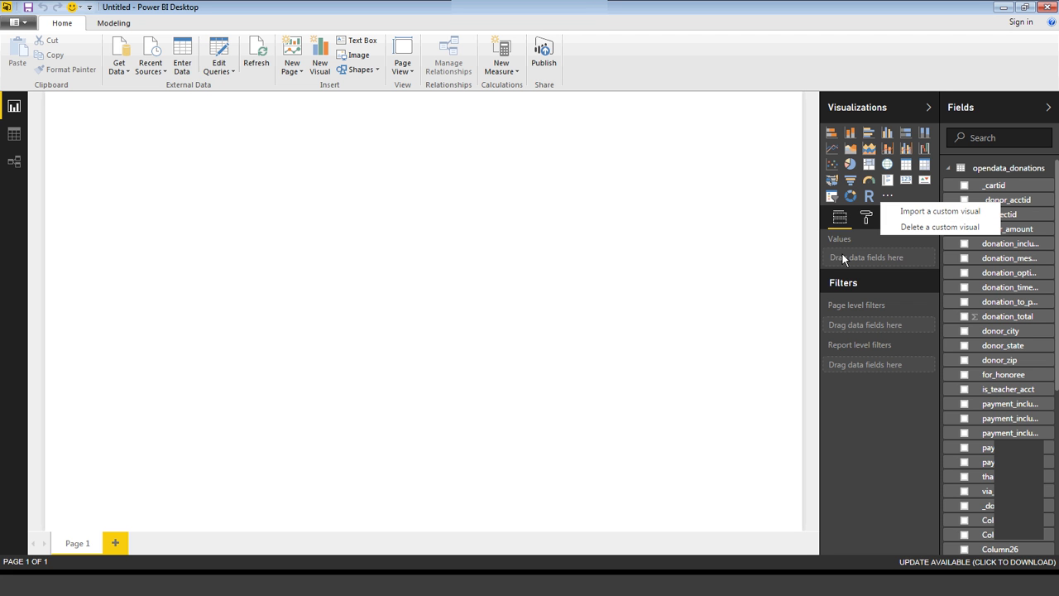
{"action": "left_click", "coordinate": [881, 386]}
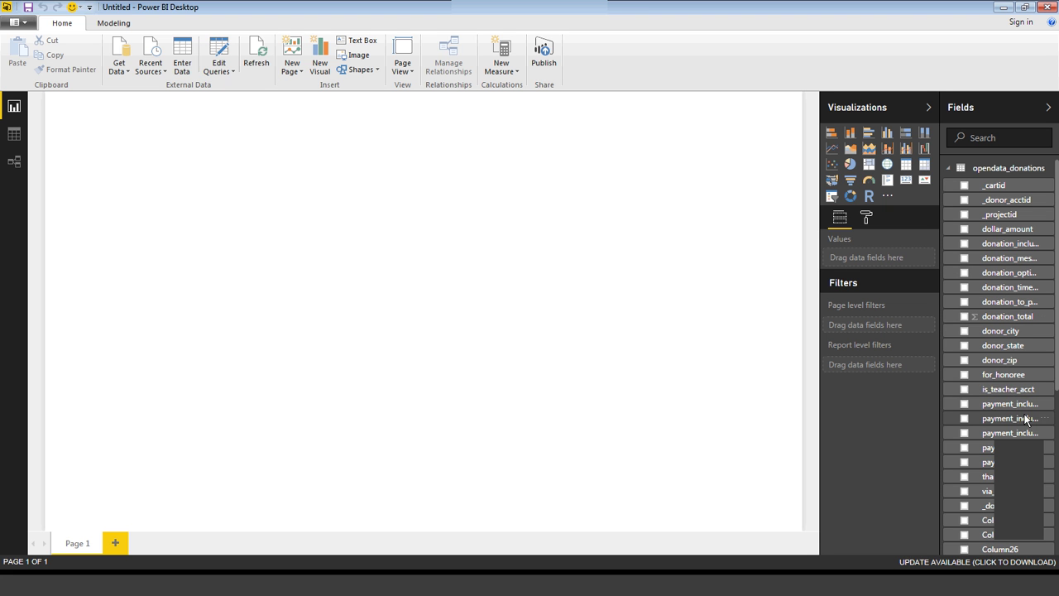
Widen the field list and build a table visual of dollar_amount and donation_total in the report page's upper right area
{"action": "left_click_drag", "start_coordinate": [940, 383], "coordinate": [866, 384]}
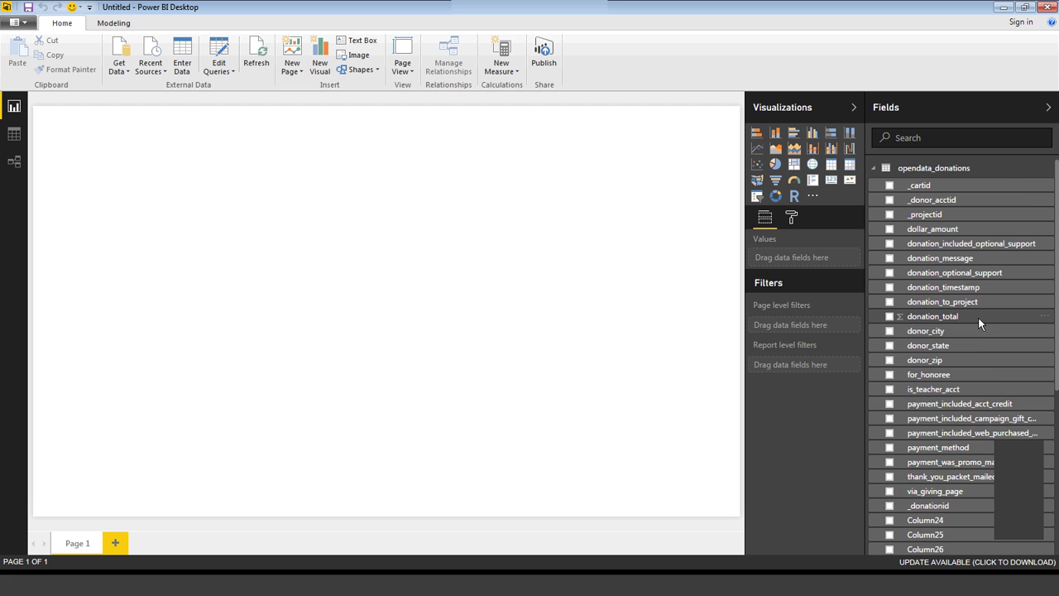
{"action": "scroll", "coordinate": [982, 354], "scroll_direction": "down", "scroll_amount": 2}
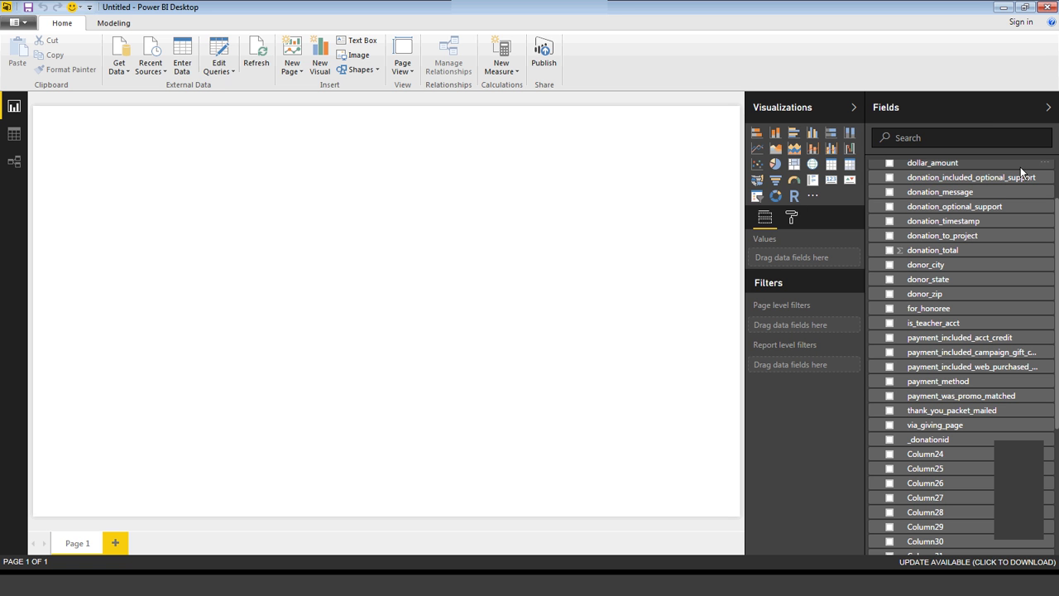
{"action": "left_click_drag", "start_coordinate": [1020, 167], "coordinate": [683, 209]}
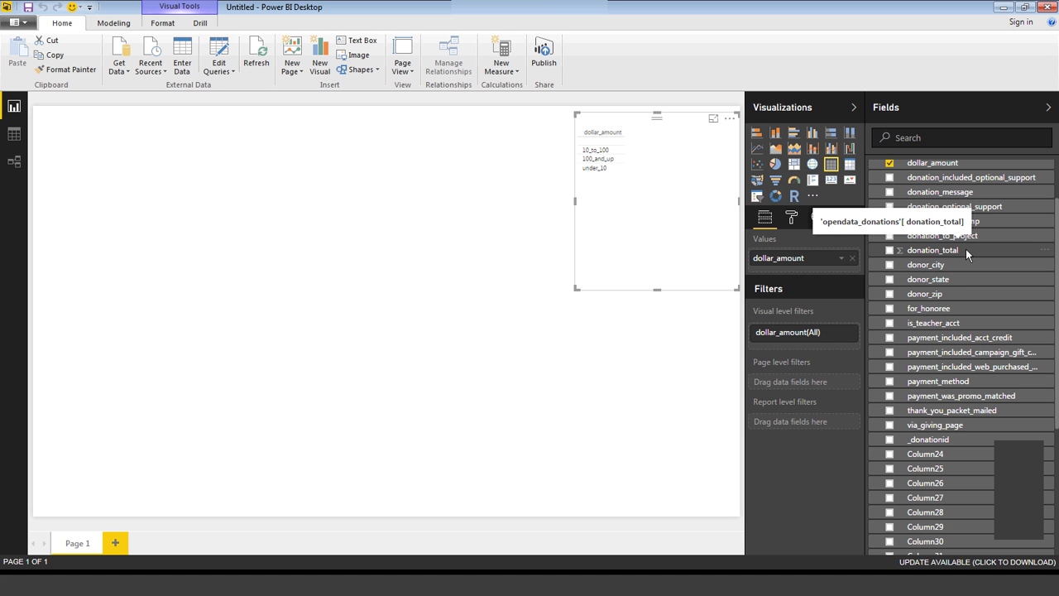
{"action": "left_click_drag", "start_coordinate": [965, 248], "coordinate": [657, 219]}
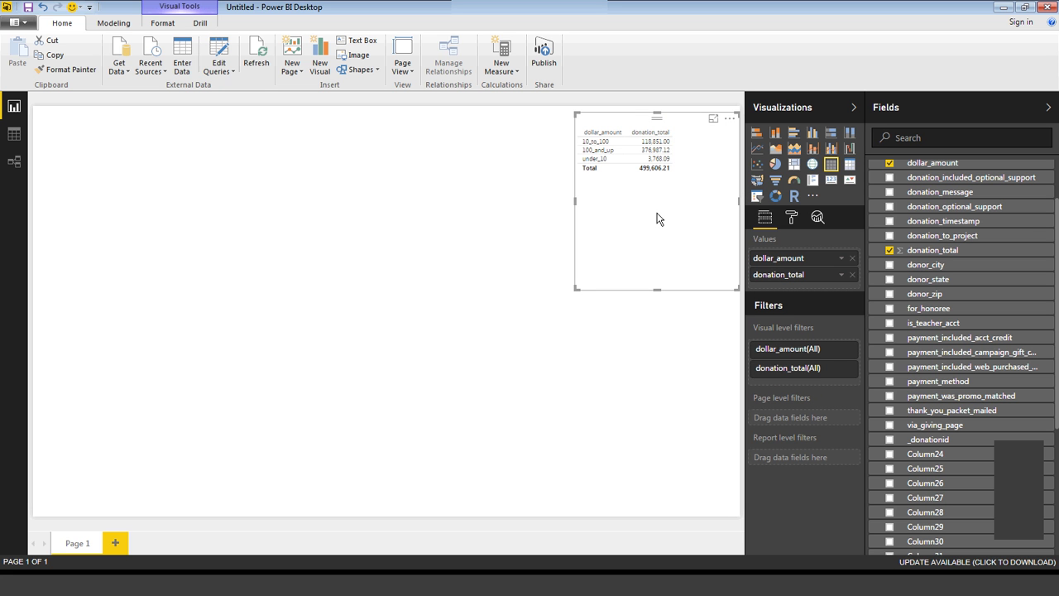
{"action": "left_click_drag", "start_coordinate": [686, 121], "coordinate": [594, 132]}
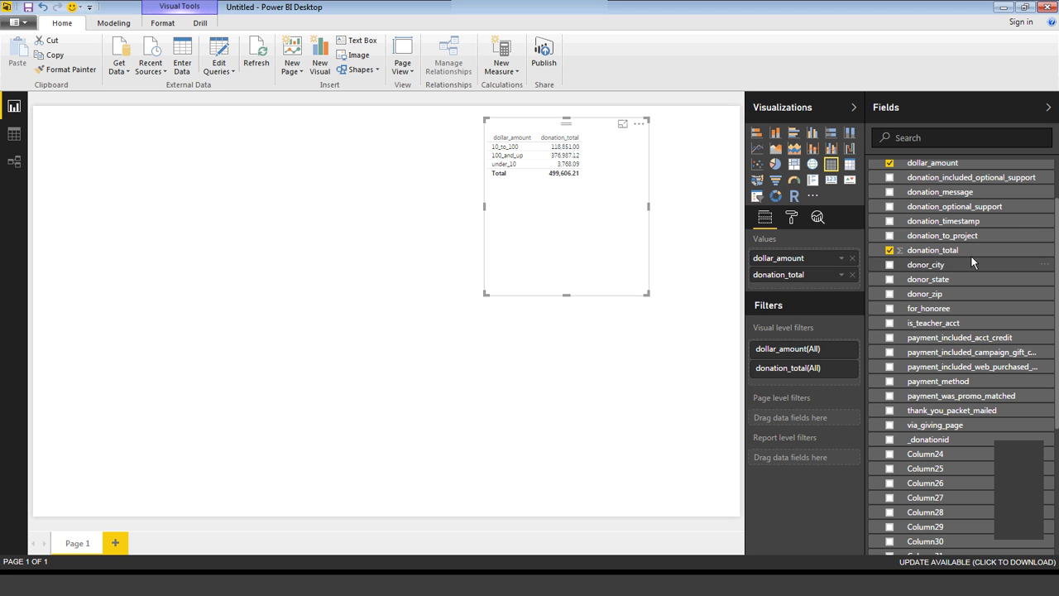
Add donation_total to the table visual a second time and summarize that second field as Count
{"action": "left_click_drag", "start_coordinate": [972, 251], "coordinate": [818, 283]}
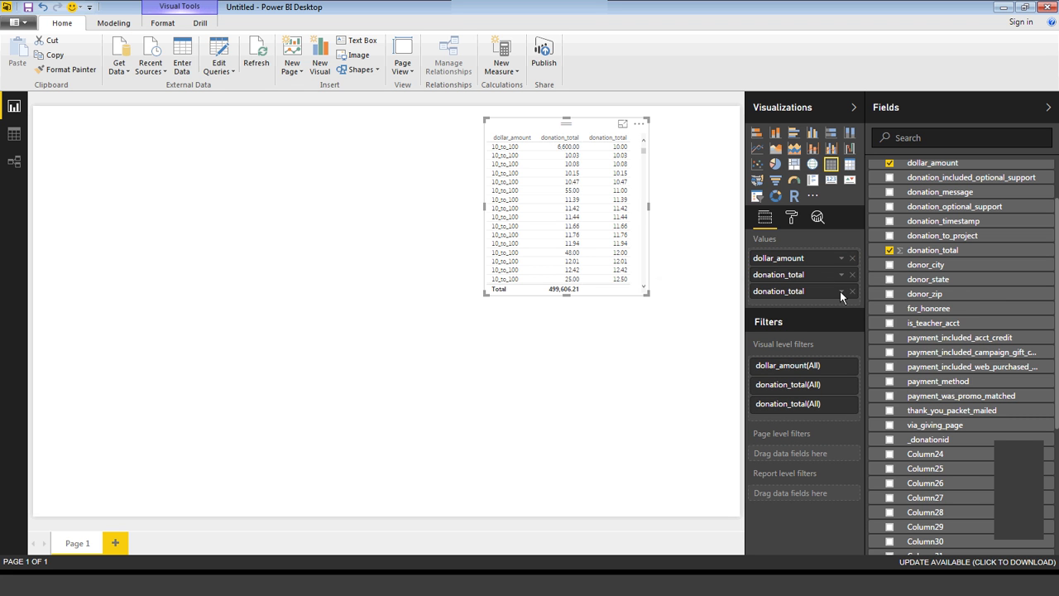
{"action": "left_click", "coordinate": [840, 293]}
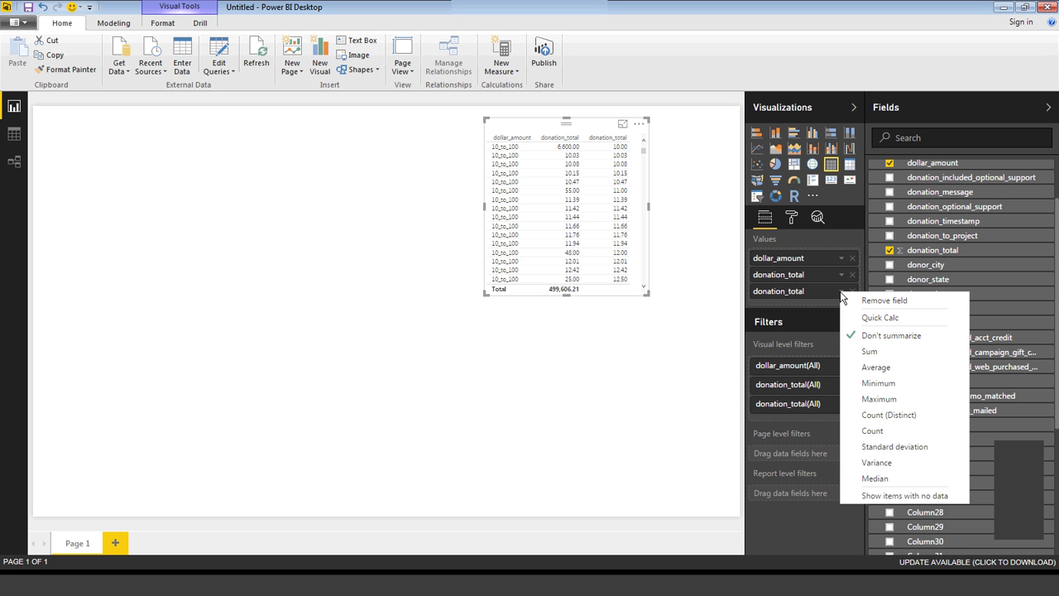
{"action": "left_click", "coordinate": [841, 275]}
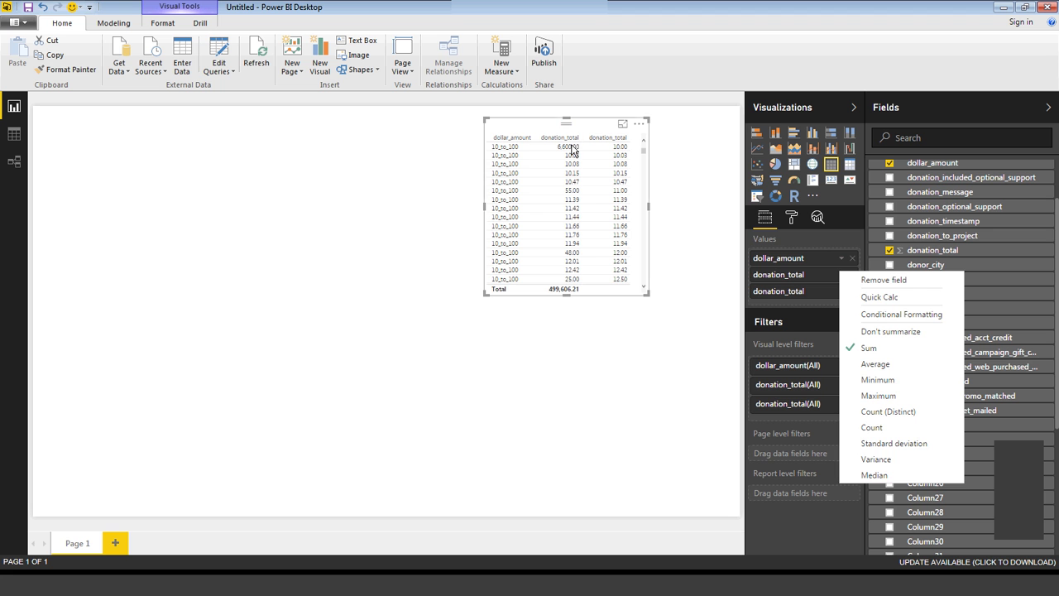
{"action": "left_click", "coordinate": [841, 291]}
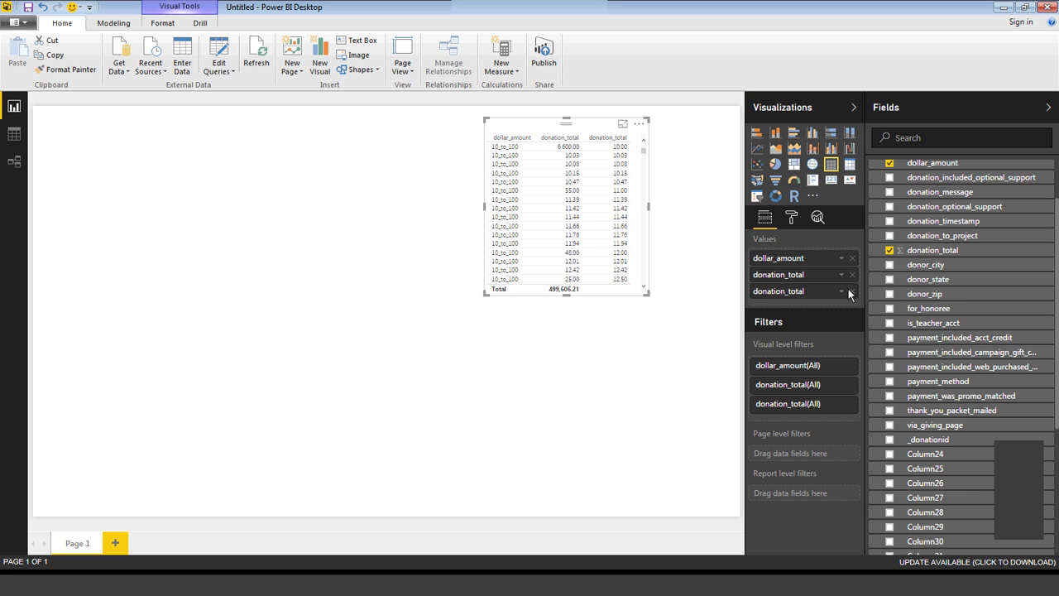
{"action": "left_click", "coordinate": [839, 292]}
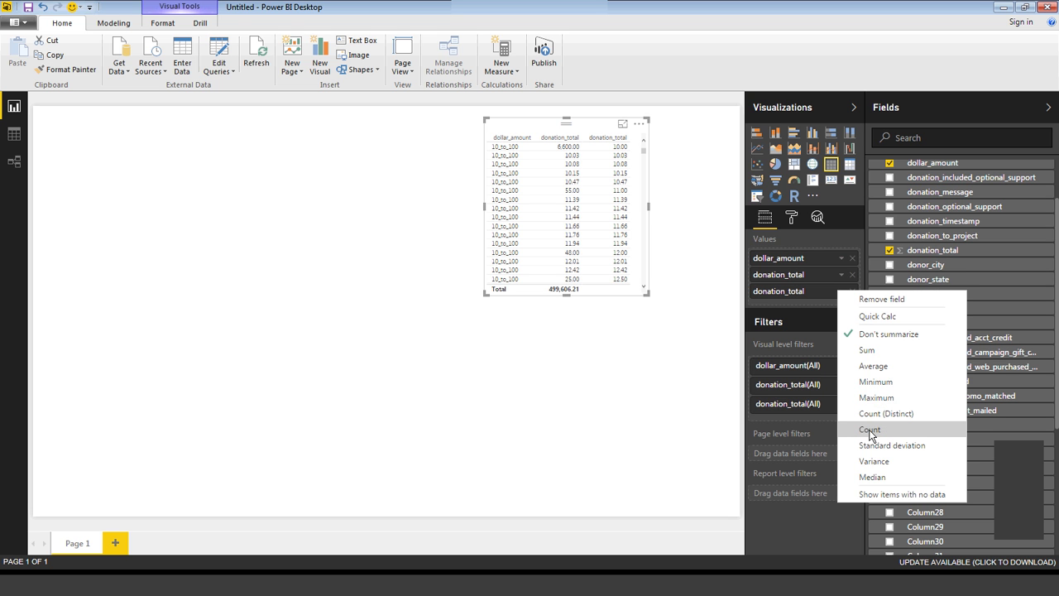
{"action": "left_click", "coordinate": [869, 430]}
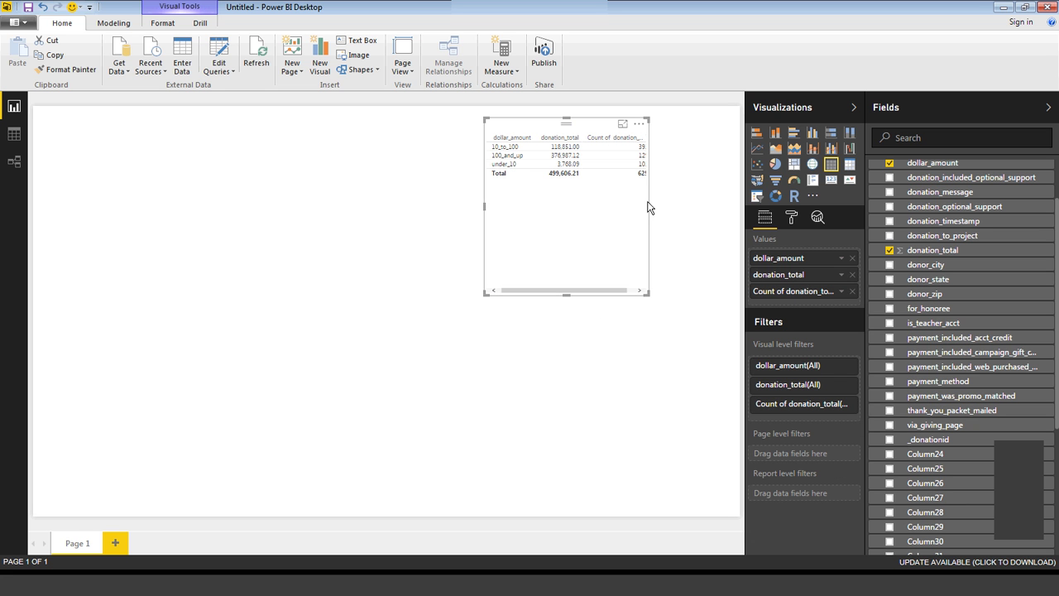
Enlarge the table visual on both sides so all three columns fit, and deselect it
{"action": "left_click_drag", "start_coordinate": [649, 295], "coordinate": [737, 306]}
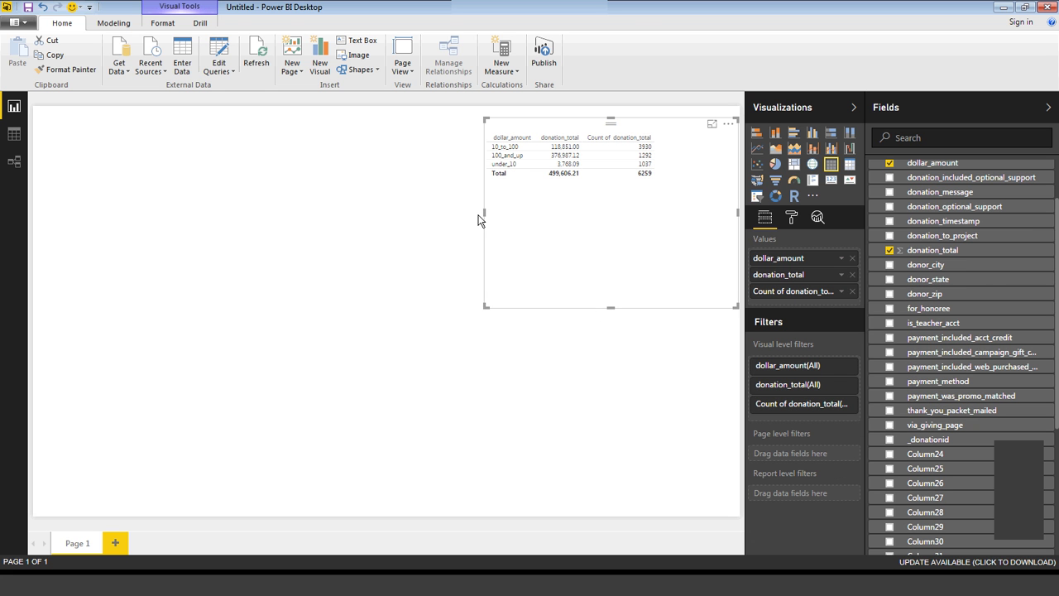
{"action": "left_click_drag", "start_coordinate": [483, 219], "coordinate": [430, 215]}
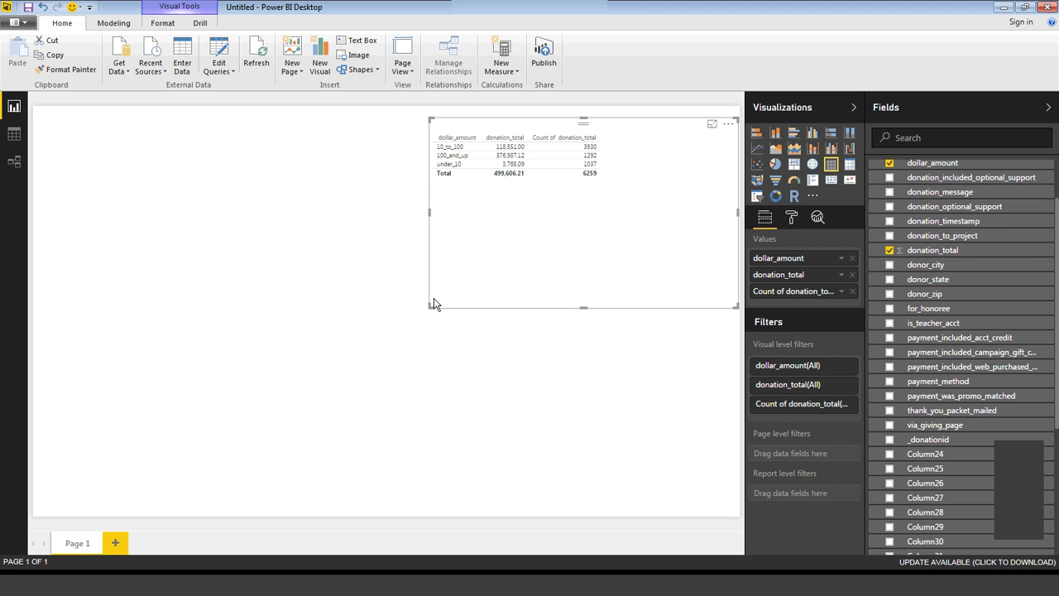
{"action": "left_click_drag", "start_coordinate": [431, 312], "coordinate": [437, 303]}
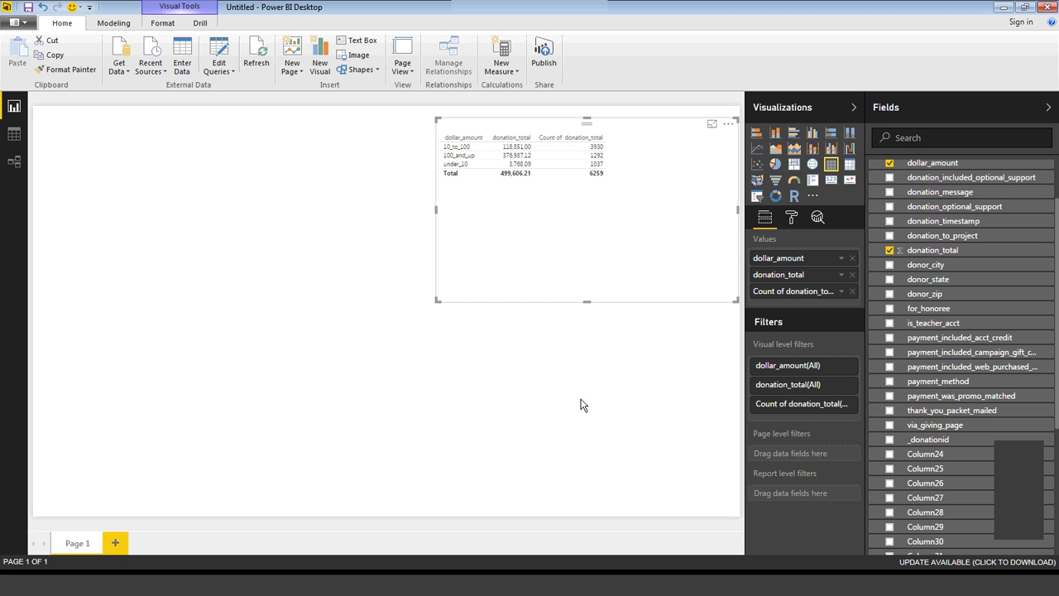
{"action": "left_click", "coordinate": [542, 428]}
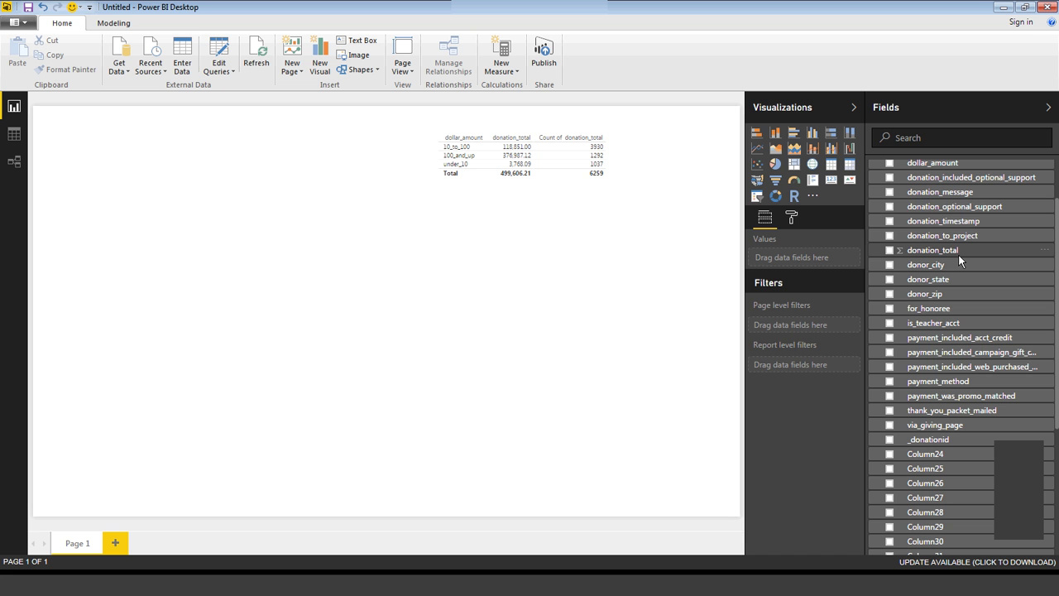
Add a filled map below the table, enlarge it and set donor_state as its location
{"action": "left_click", "coordinate": [756, 184]}
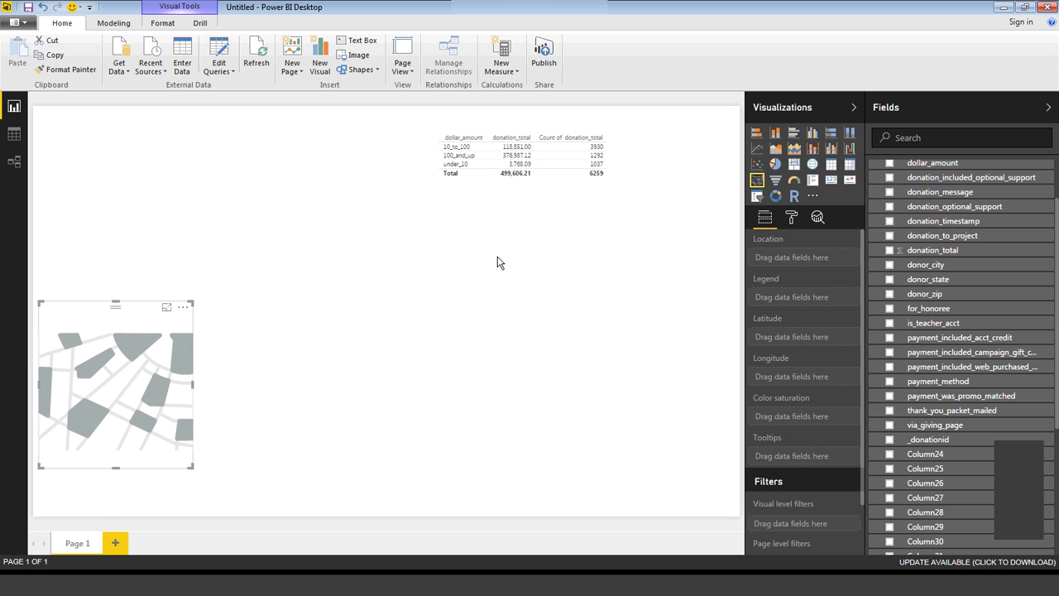
{"action": "left_click_drag", "start_coordinate": [138, 310], "coordinate": [174, 292]}
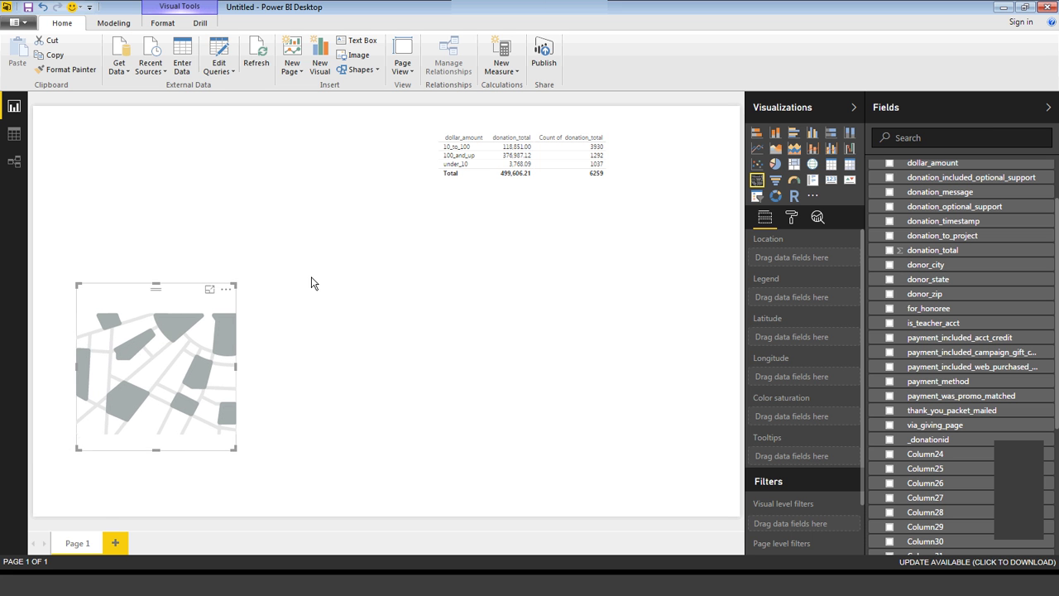
{"action": "left_click_drag", "start_coordinate": [311, 282], "coordinate": [437, 244]}
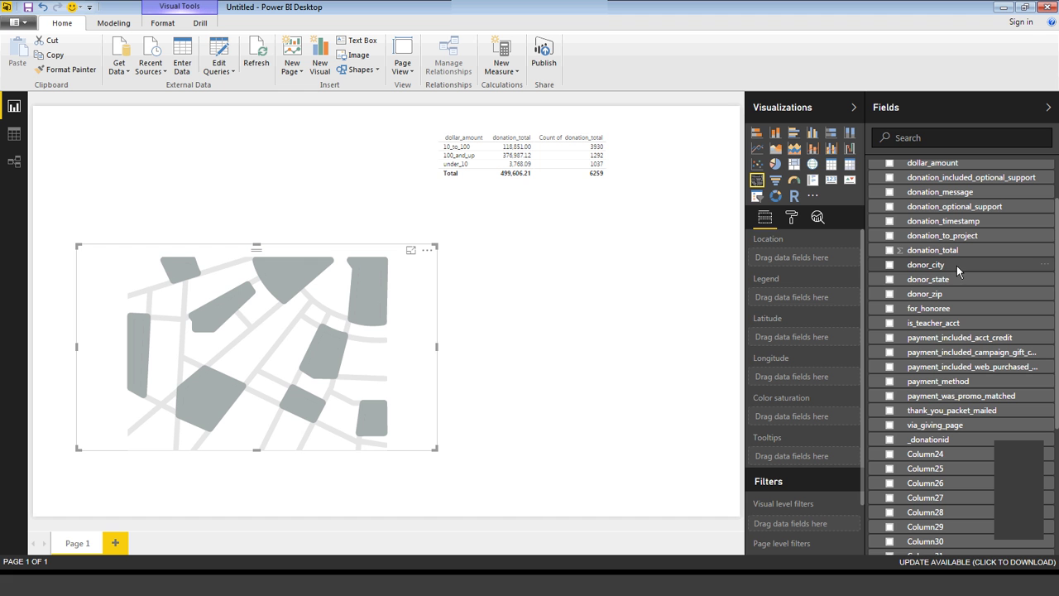
{"action": "left_click_drag", "start_coordinate": [958, 278], "coordinate": [255, 318]}
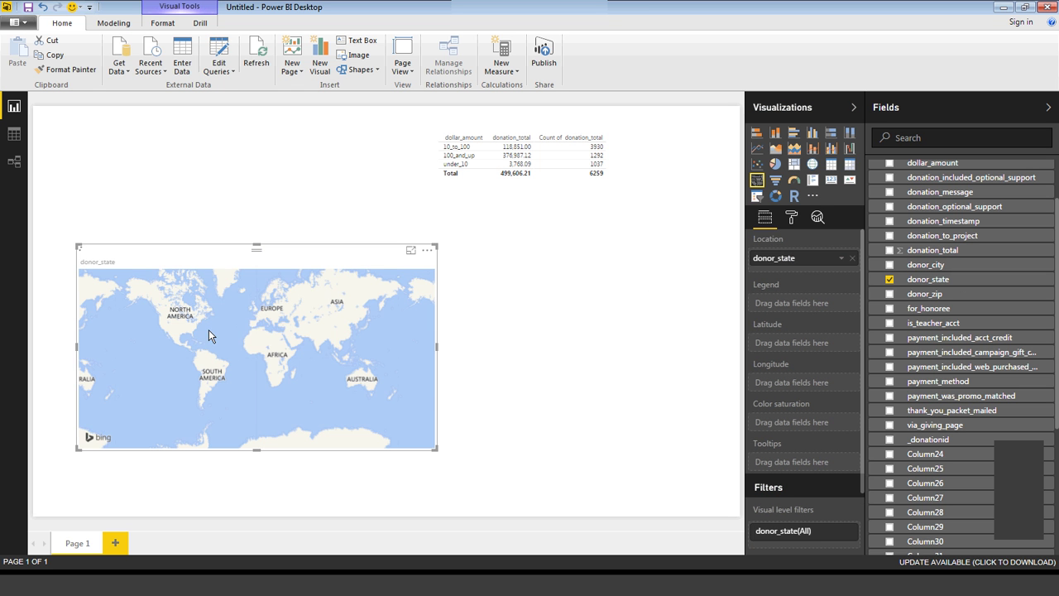
Enlarge the donor_state map further and position it in the report page's lower left corner
{"action": "scroll", "coordinate": [281, 343], "scroll_direction": "up", "scroll_amount": 1}
{"action": "scroll", "coordinate": [269, 352], "scroll_direction": "up", "scroll_amount": 2}
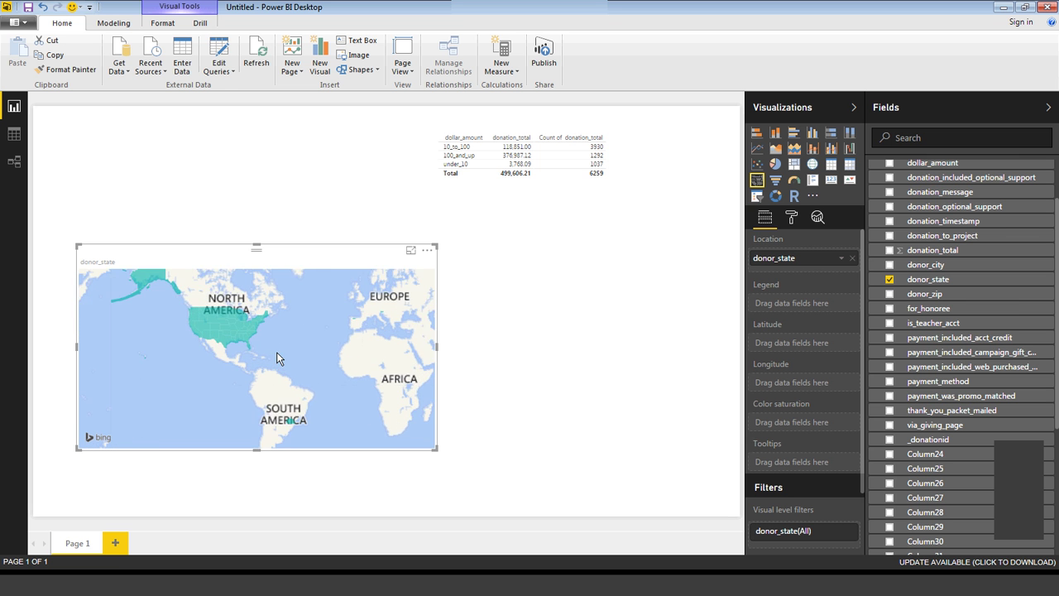
{"action": "scroll", "coordinate": [278, 351], "scroll_direction": "up", "scroll_amount": 2}
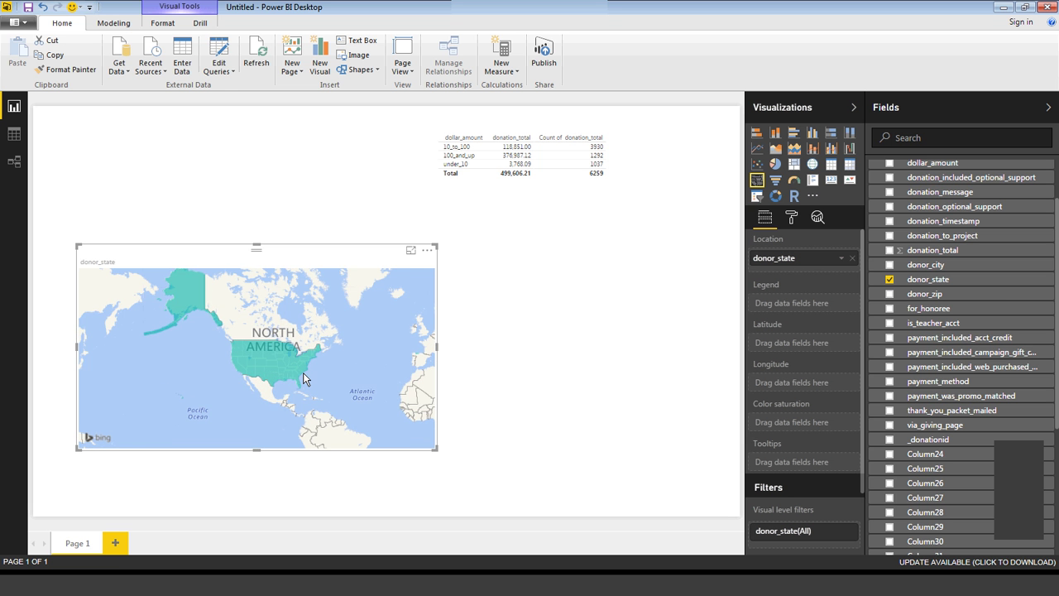
{"action": "scroll", "coordinate": [303, 378], "scroll_direction": "up", "scroll_amount": 2}
{"action": "left_click_drag", "start_coordinate": [147, 357], "coordinate": [193, 390]}
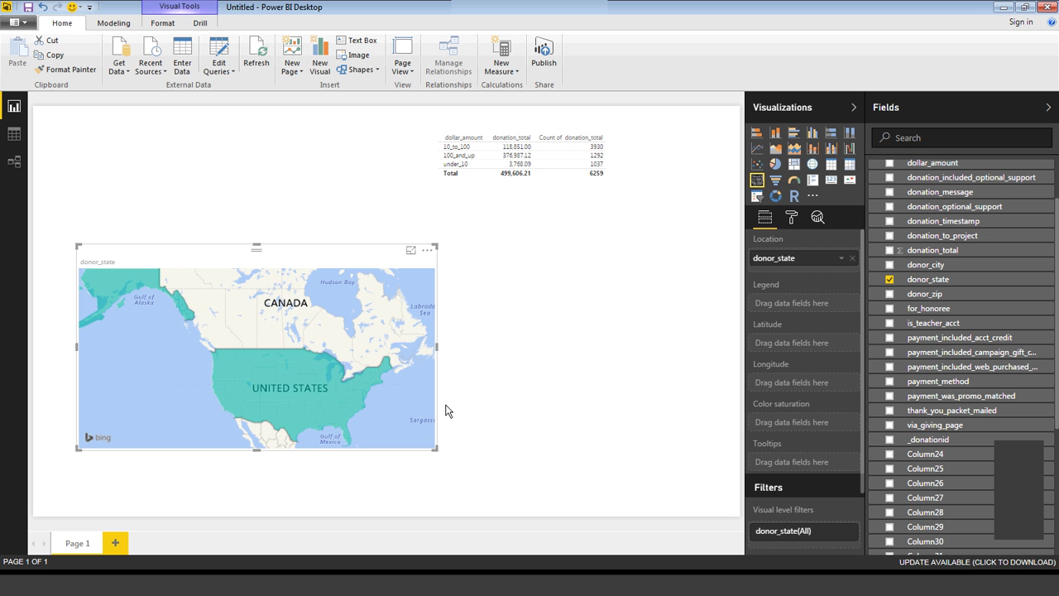
{"action": "left_click_drag", "start_coordinate": [436, 448], "coordinate": [548, 518]}
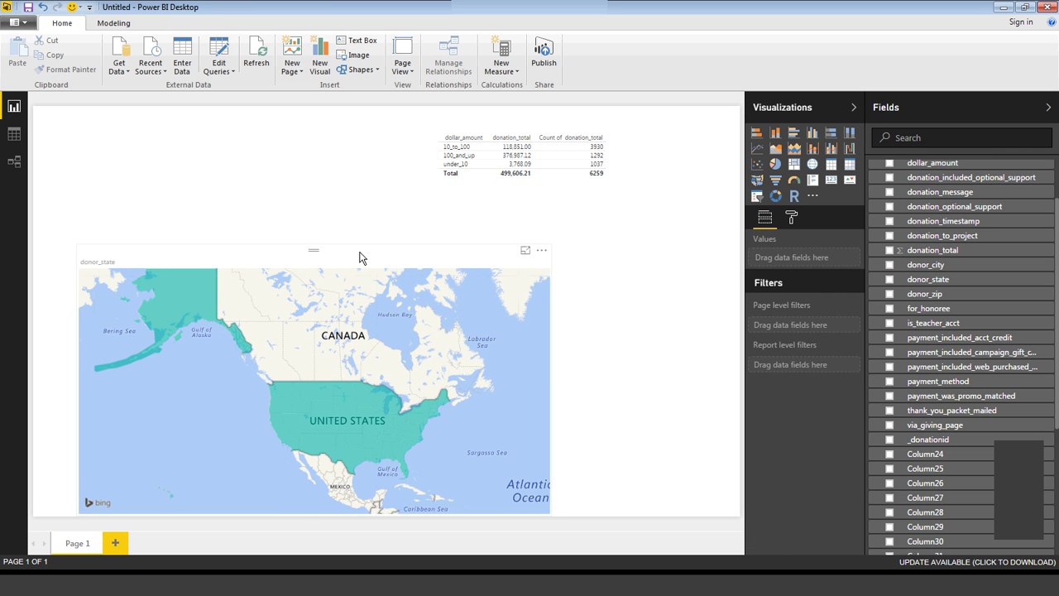
{"action": "left_click_drag", "start_coordinate": [338, 255], "coordinate": [295, 256]}
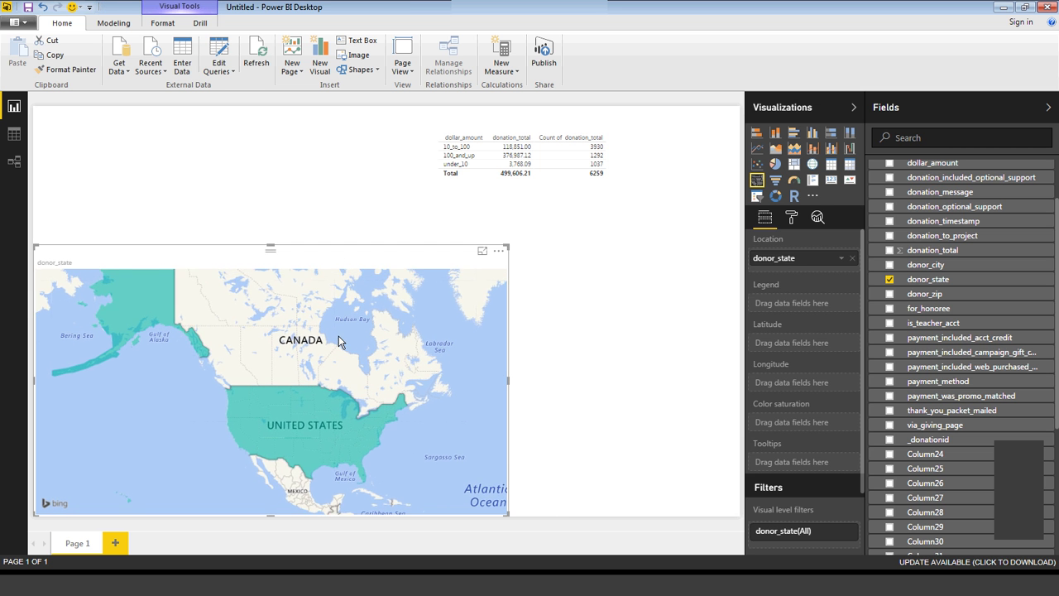
Shade the map's states by donation_total as color saturation and dismiss the rendering error
{"action": "left_click_drag", "start_coordinate": [339, 341], "coordinate": [304, 302]}
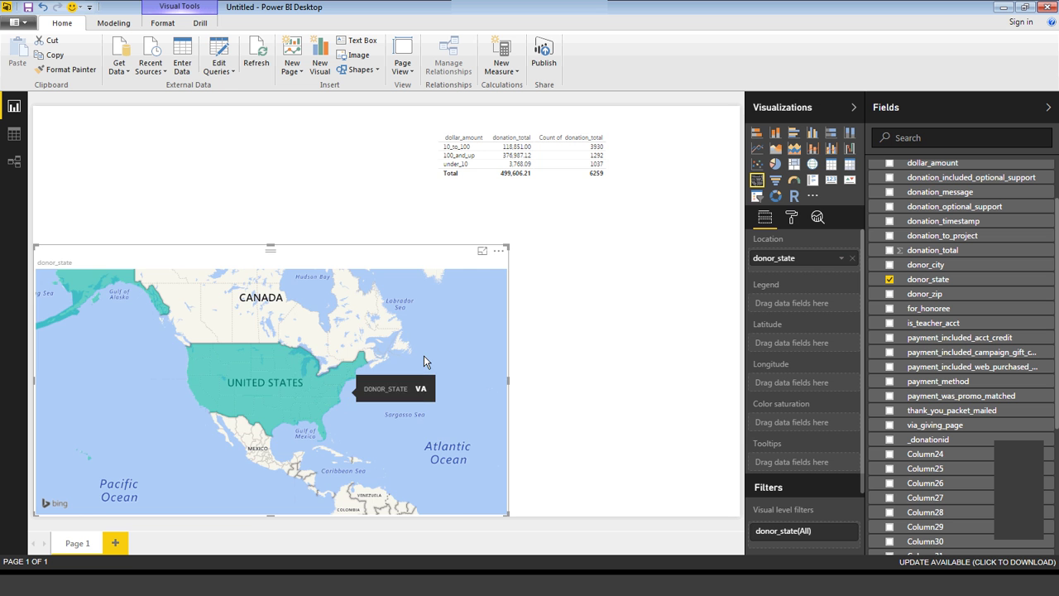
{"action": "scroll", "coordinate": [276, 378], "scroll_direction": "up", "scroll_amount": 3}
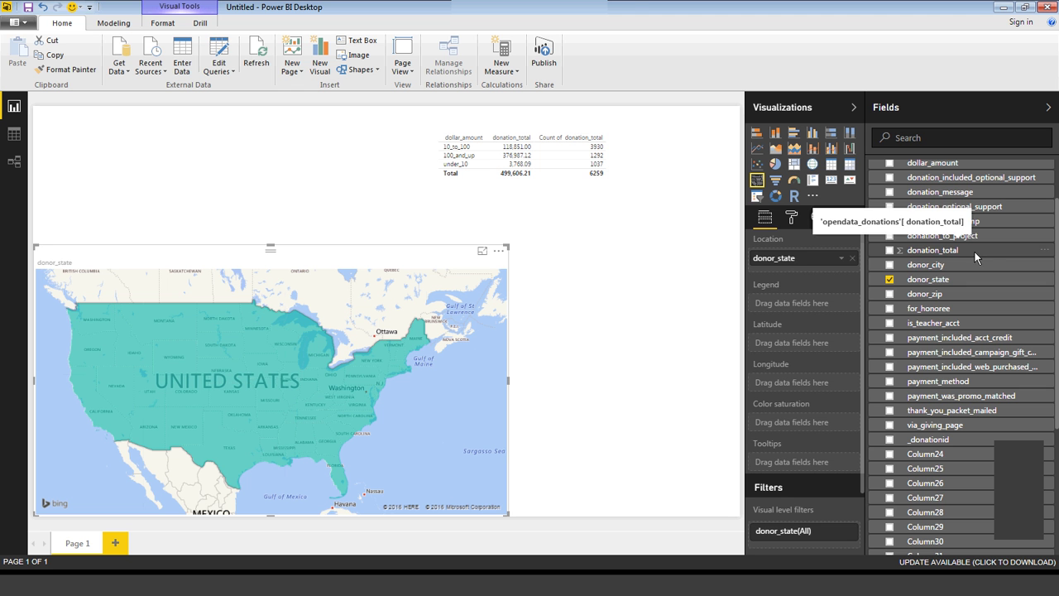
{"action": "left_click_drag", "start_coordinate": [975, 251], "coordinate": [359, 371]}
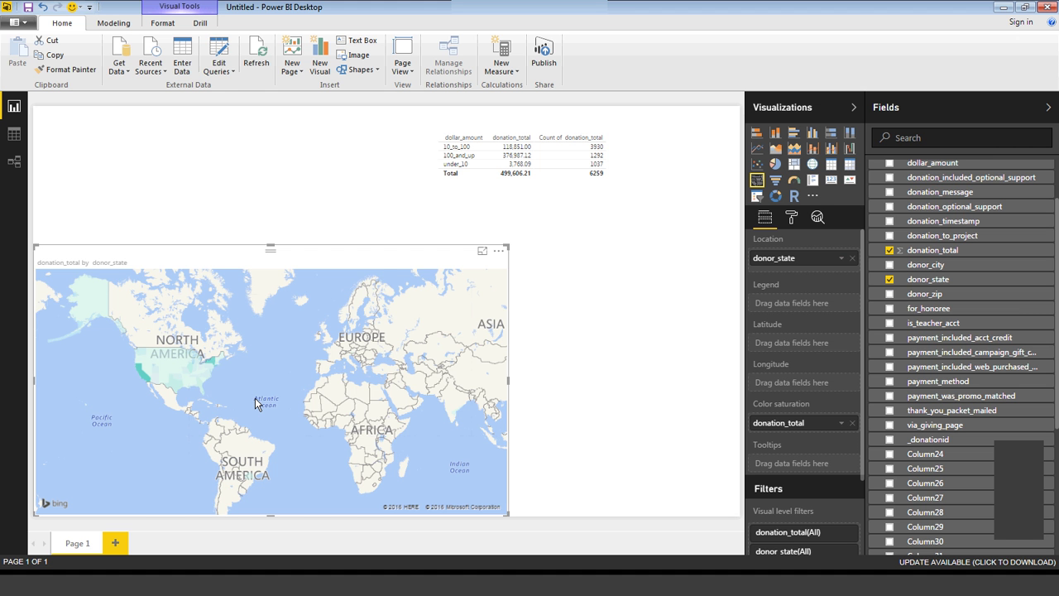
{"action": "scroll", "coordinate": [255, 398], "scroll_direction": "up", "scroll_amount": 2}
{"action": "scroll", "coordinate": [347, 417], "scroll_direction": "up", "scroll_amount": 2}
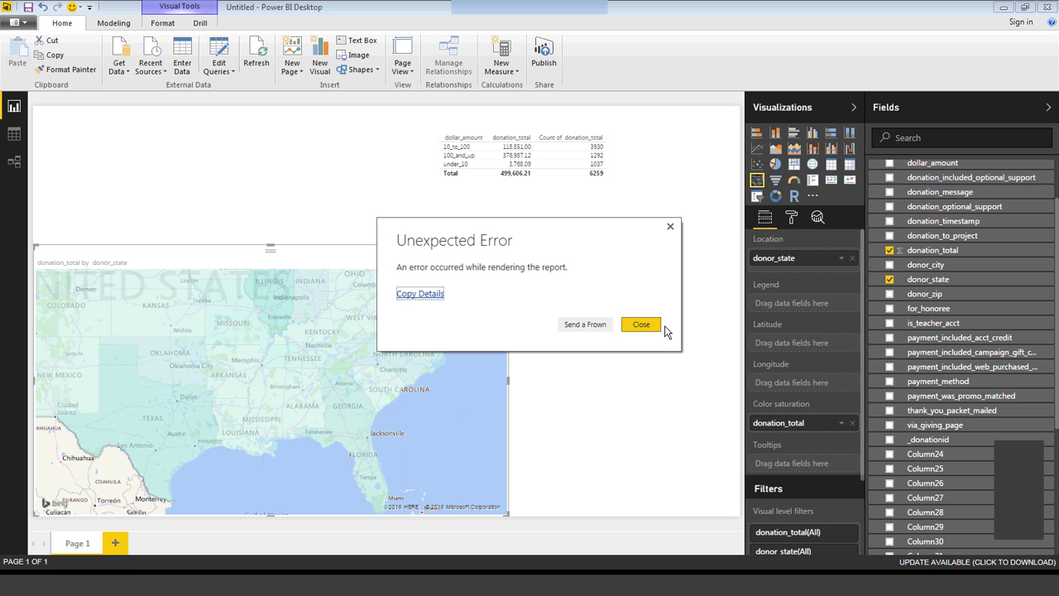
{"action": "left_click", "coordinate": [642, 325]}
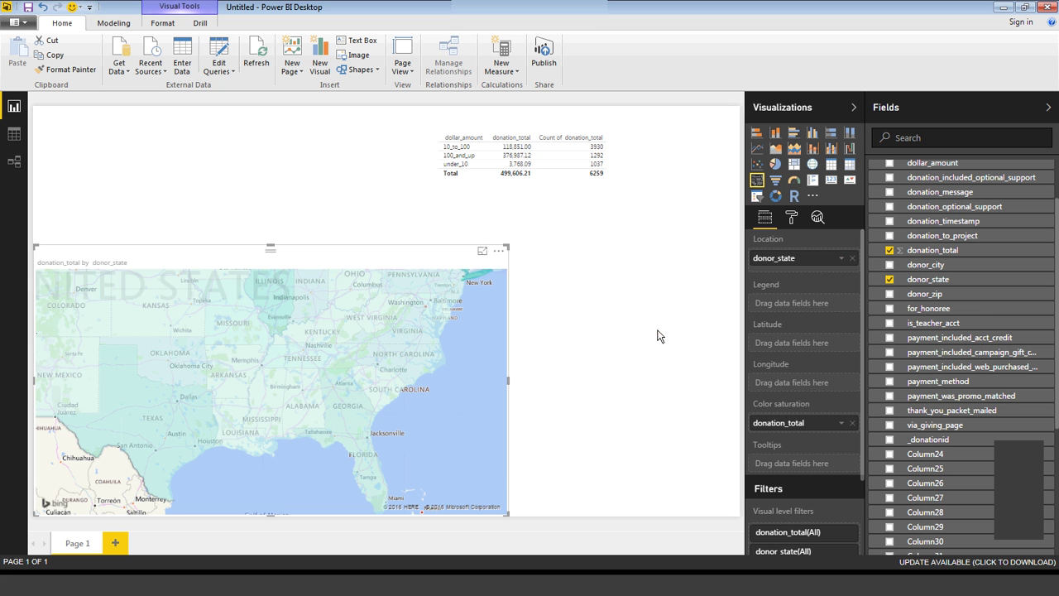
Cross-filter the table by selecting individual states on the map, including California and Nevada
{"action": "left_click", "coordinate": [284, 414]}
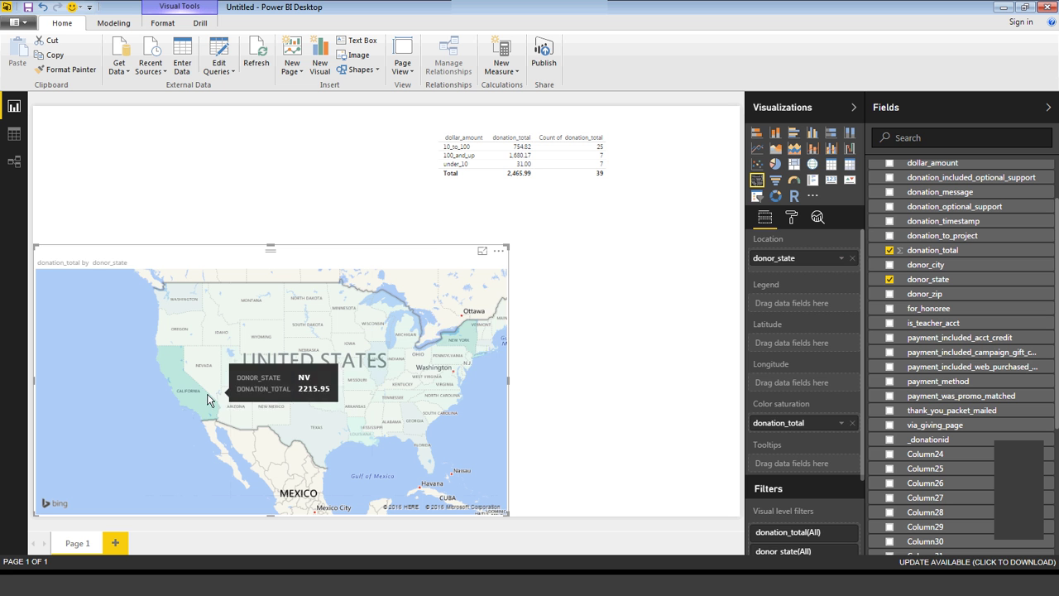
{"action": "left_click", "coordinate": [525, 133]}
{"action": "left_click", "coordinate": [251, 229]}
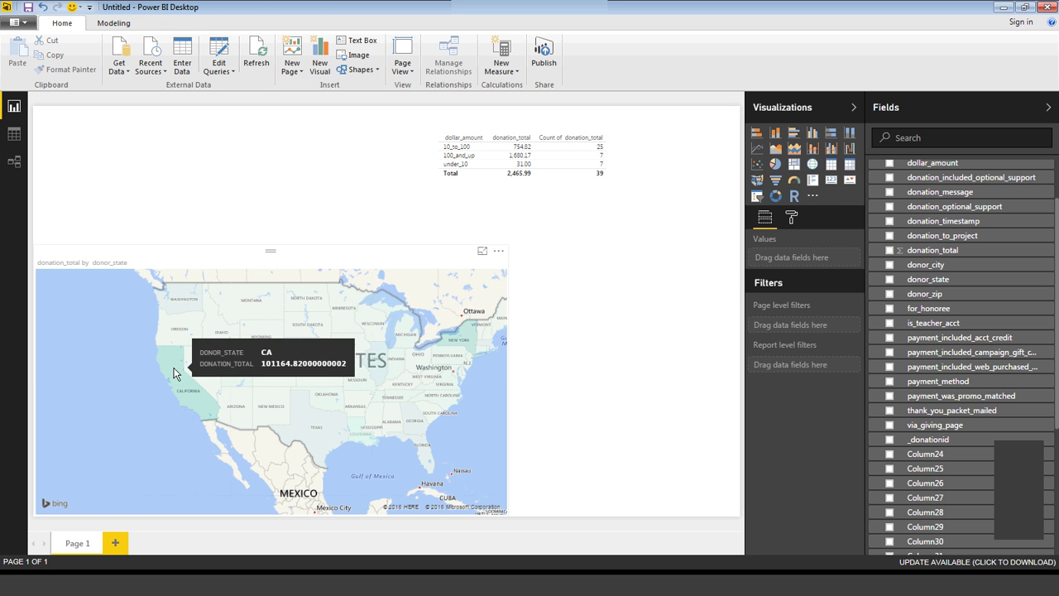
{"action": "left_click", "coordinate": [174, 369]}
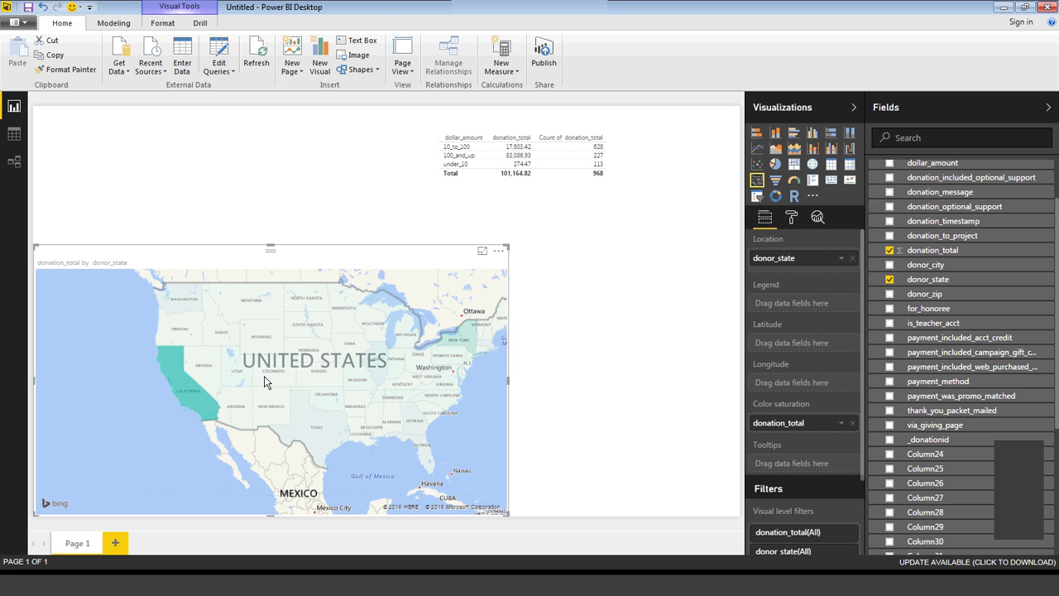
{"action": "left_click", "coordinate": [317, 422]}
{"action": "left_click", "coordinate": [173, 378]}
{"action": "left_click", "coordinate": [643, 327]}
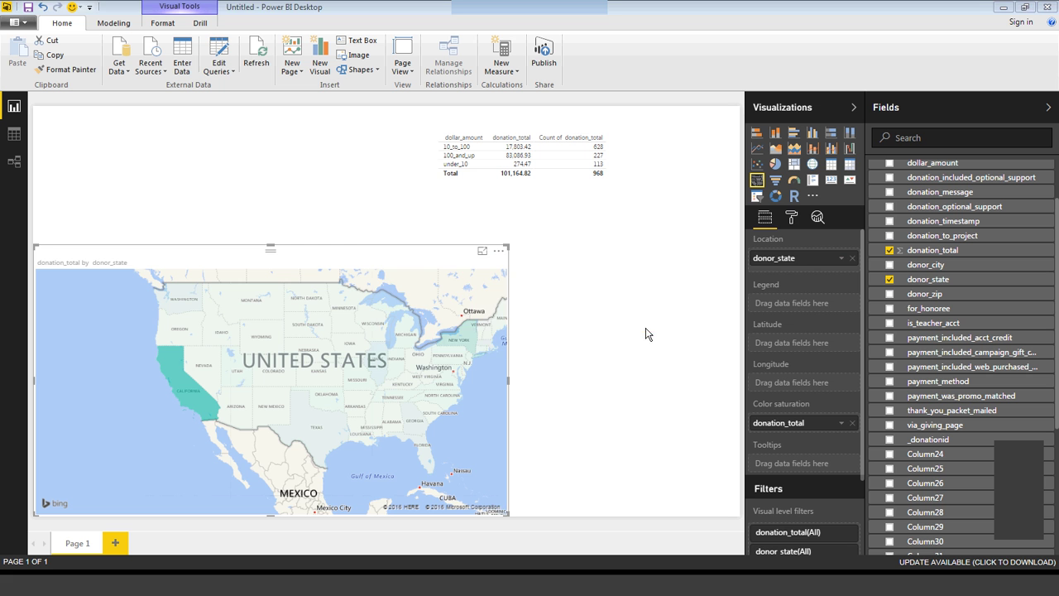
{"action": "left_click", "coordinate": [139, 337]}
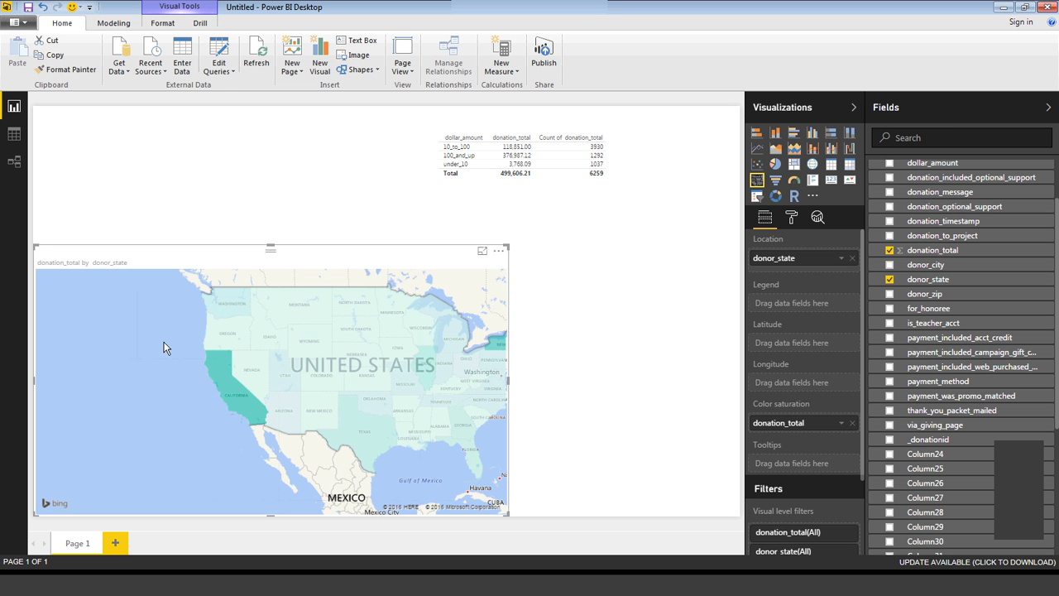
{"action": "left_click", "coordinate": [221, 362]}
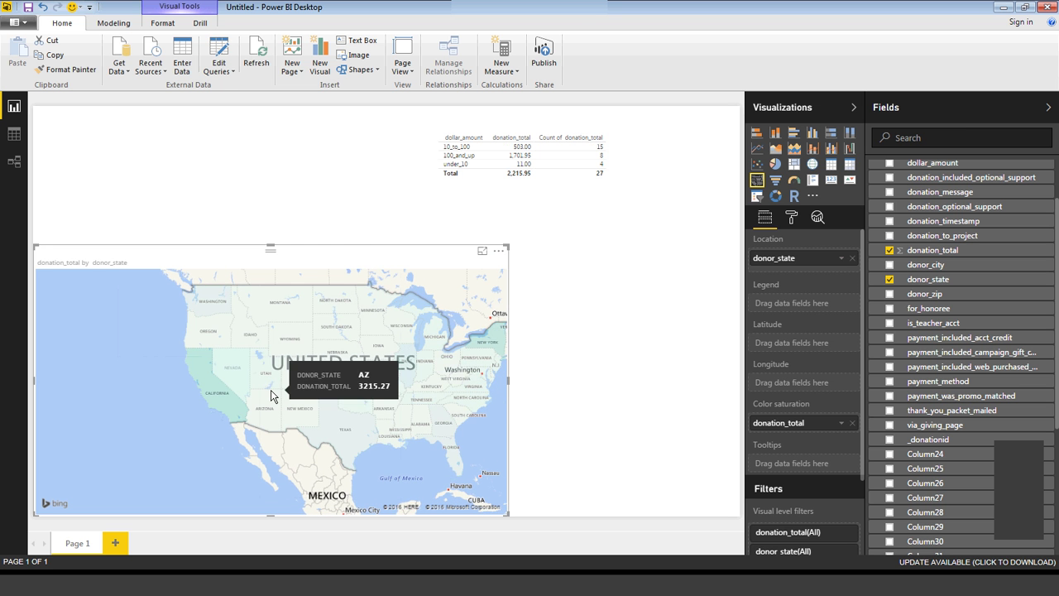
Convert the table visual to a clustered column chart and cross-filter the map by its 100_and_up and 10_to_100 donation_total columns
{"action": "left_click", "coordinate": [463, 151]}
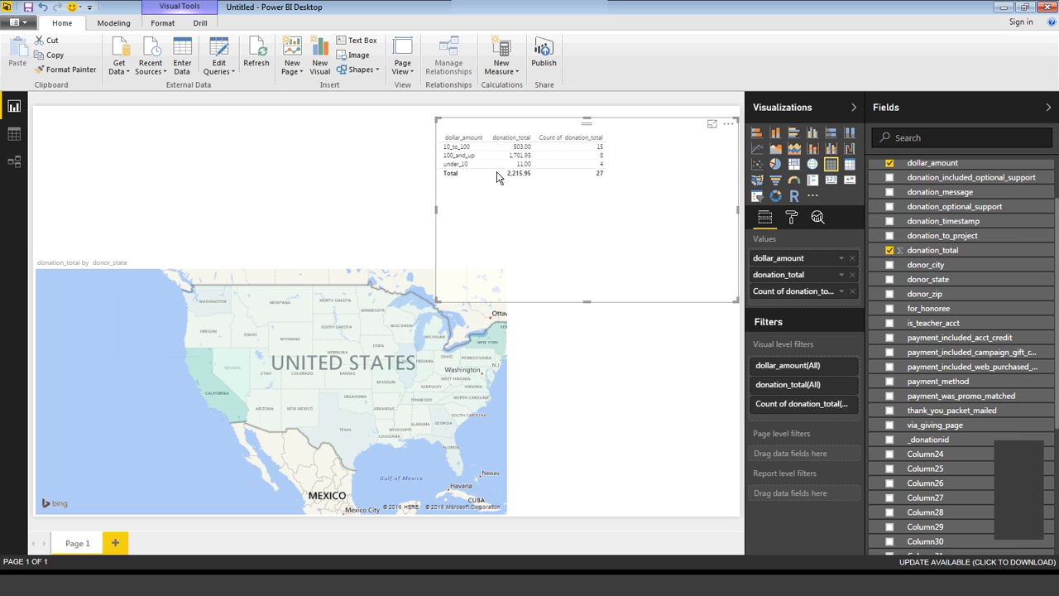
{"action": "left_click", "coordinate": [813, 133]}
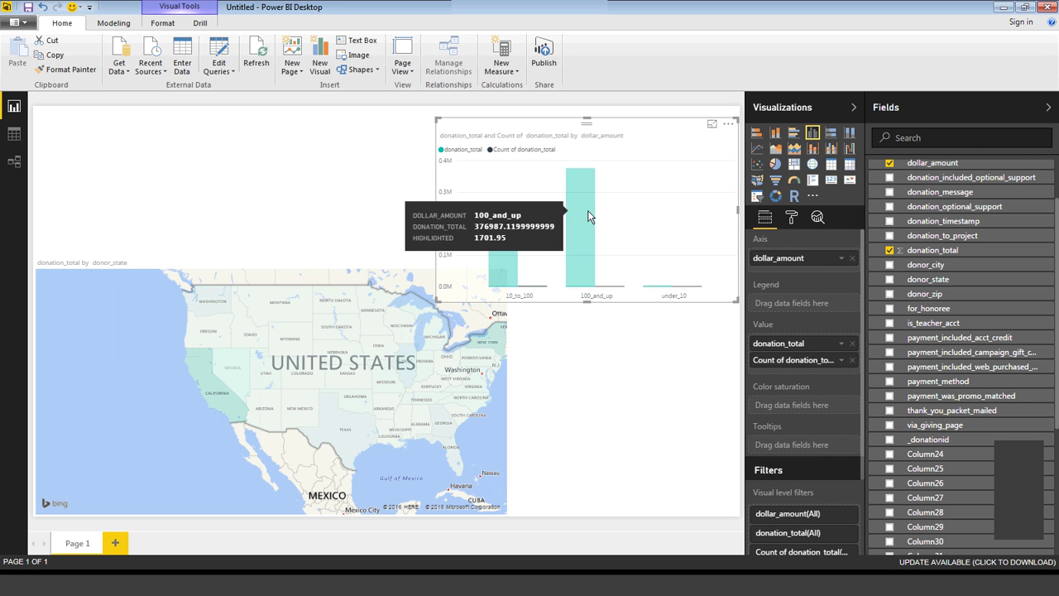
{"action": "mouse_move", "coordinate": [582, 221]}
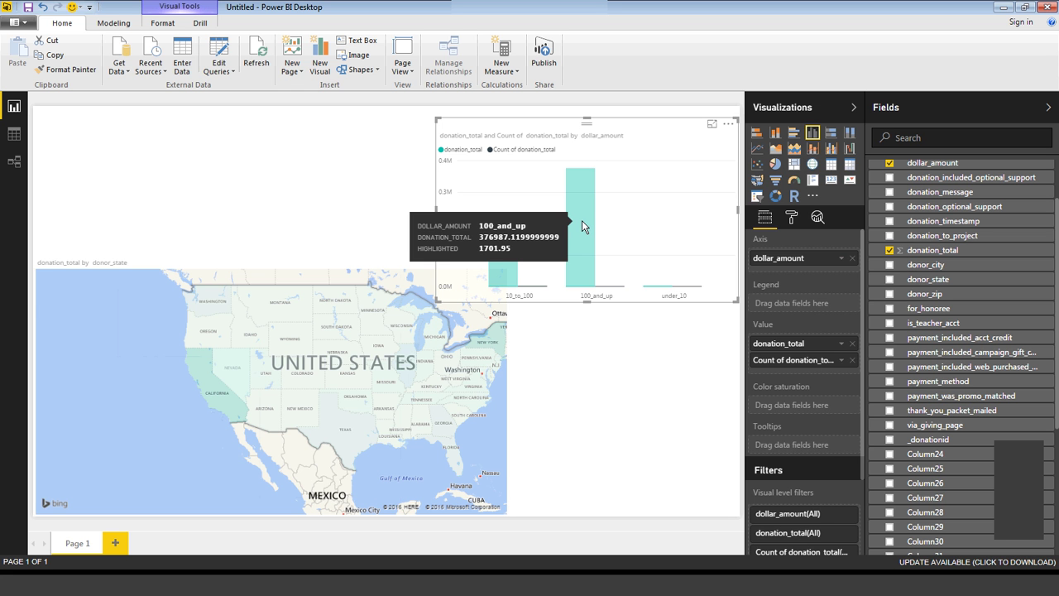
{"action": "left_click", "coordinate": [581, 220]}
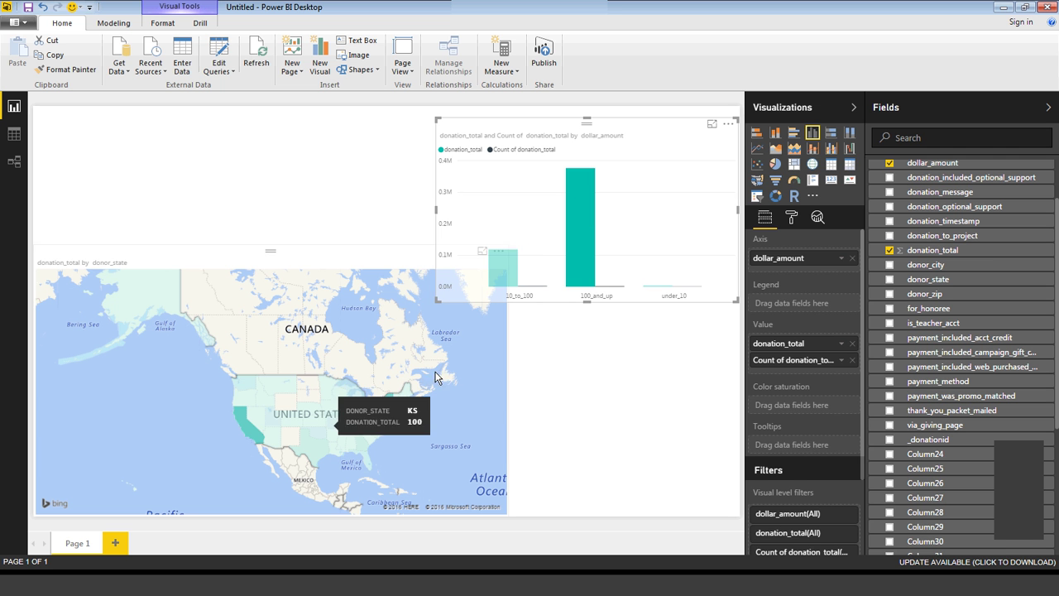
{"action": "left_click", "coordinate": [498, 265]}
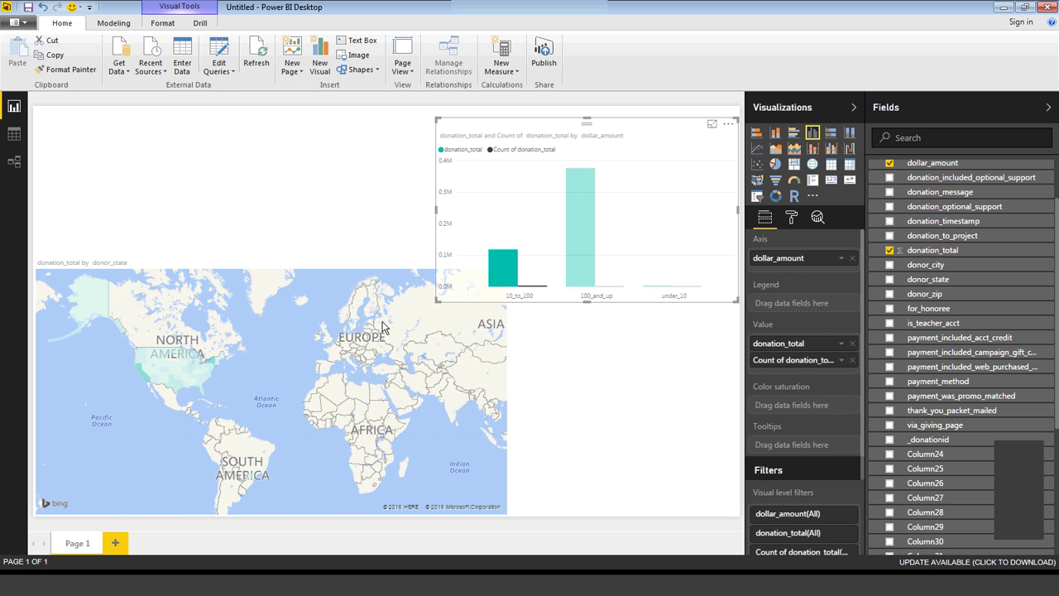
Focus the donor_state map on the United States and inspect the donation_total of individual states such as GA and OK
{"action": "left_click", "coordinate": [319, 392]}
{"action": "scroll", "coordinate": [319, 391], "scroll_direction": "up", "scroll_amount": 4}
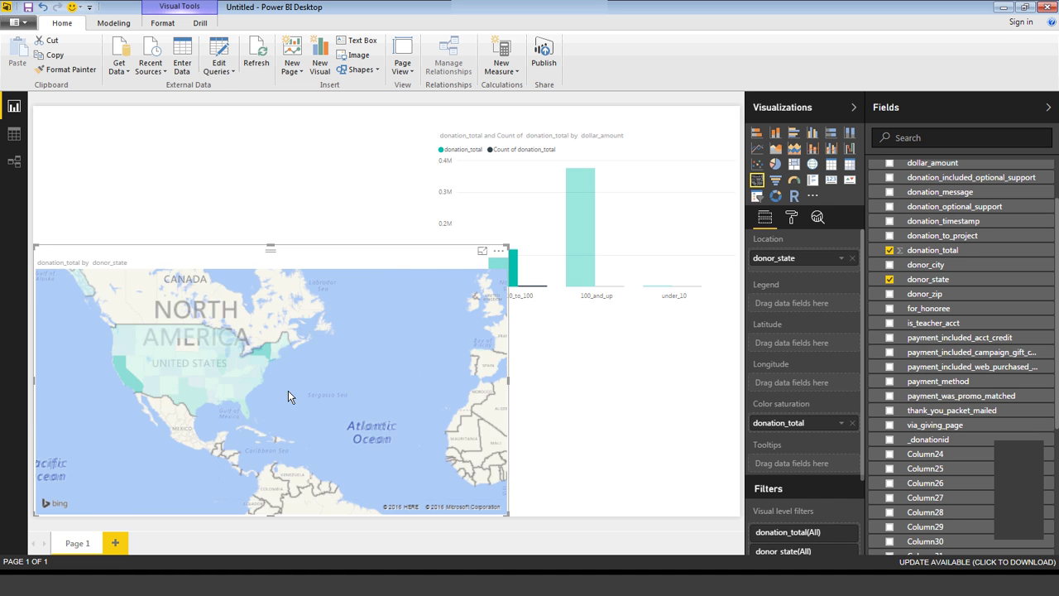
{"action": "scroll", "coordinate": [327, 395], "scroll_direction": "up", "scroll_amount": 2}
{"action": "left_click_drag", "start_coordinate": [327, 394], "coordinate": [437, 442]}
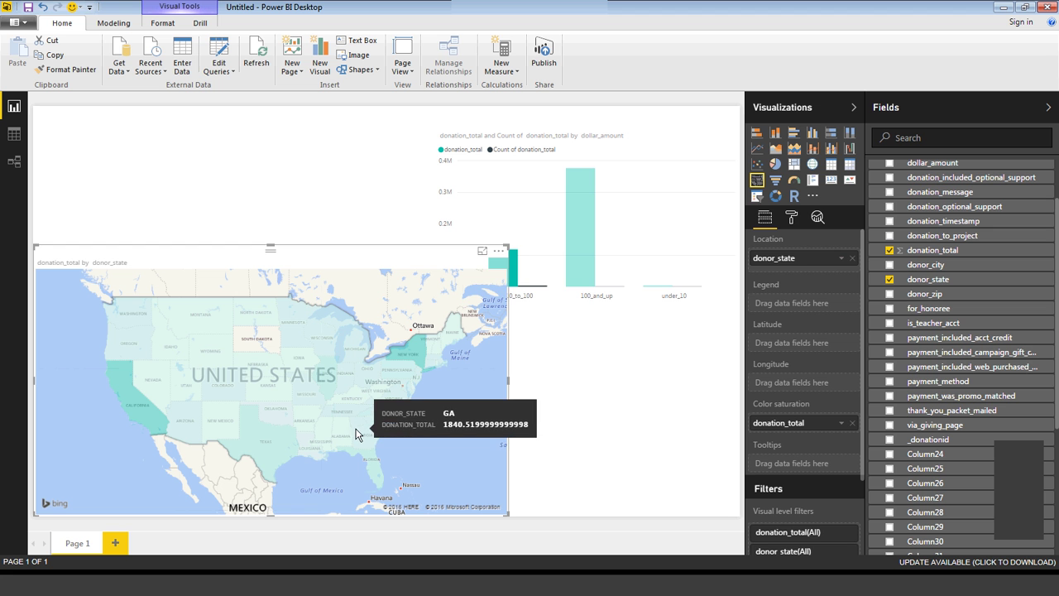
{"action": "mouse_move", "coordinate": [591, 265]}
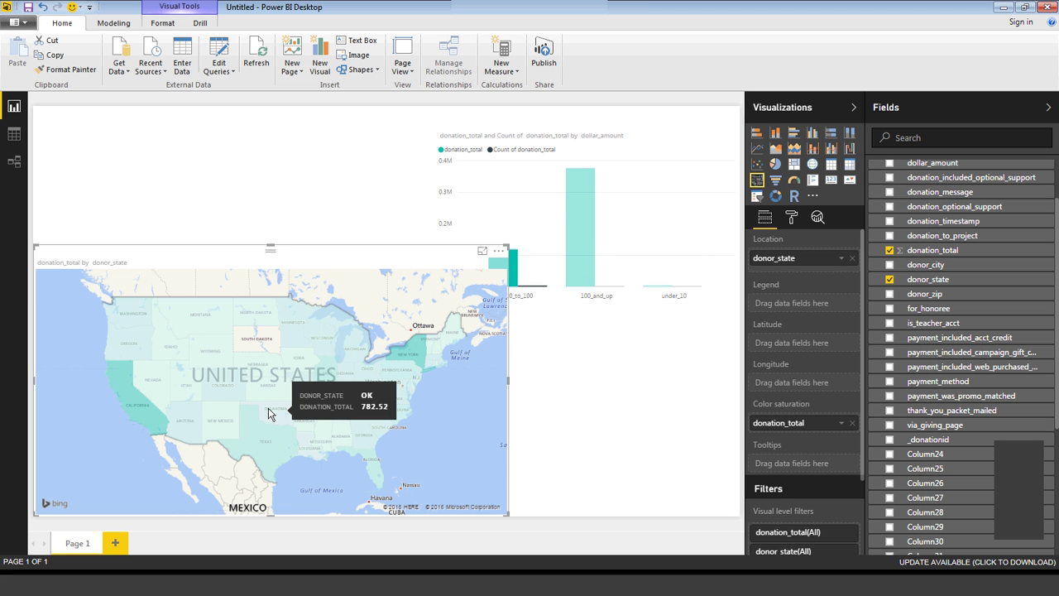
{"action": "left_click", "coordinate": [583, 374]}
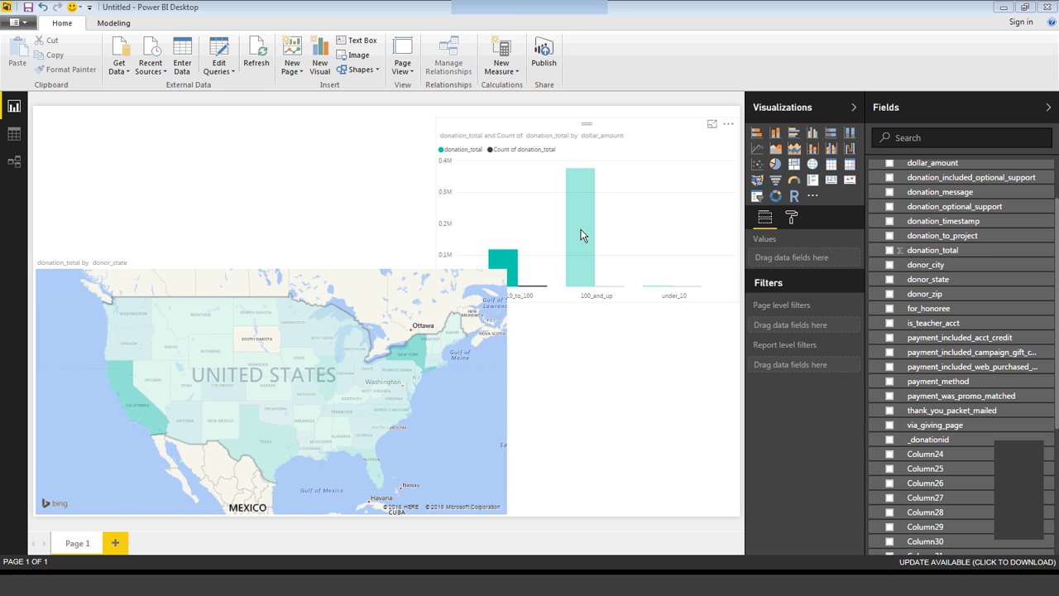
{"action": "mouse_move", "coordinate": [580, 235]}
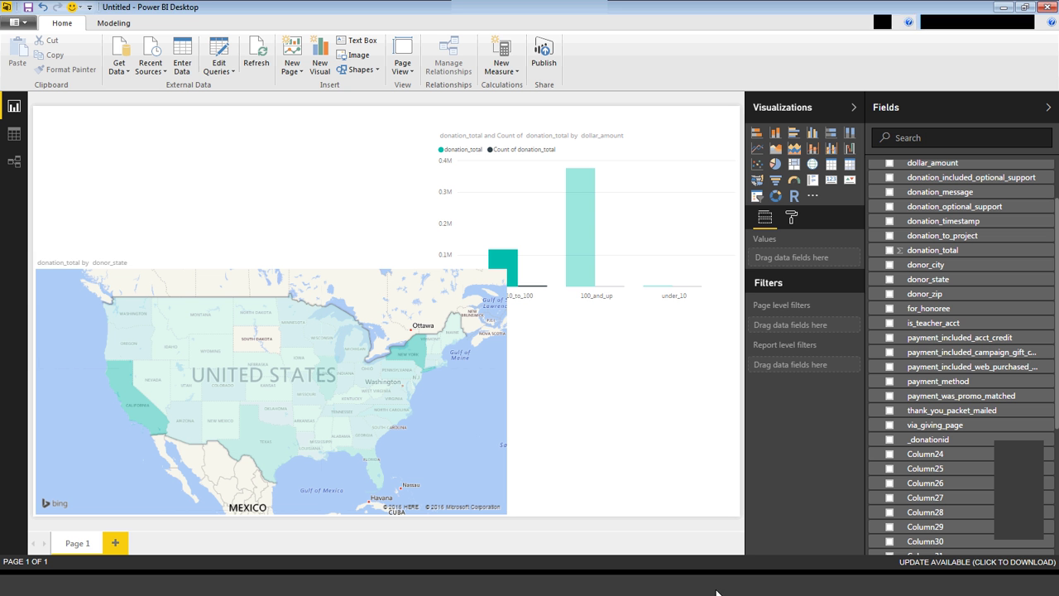
{"action": "left_click", "coordinate": [498, 9]}
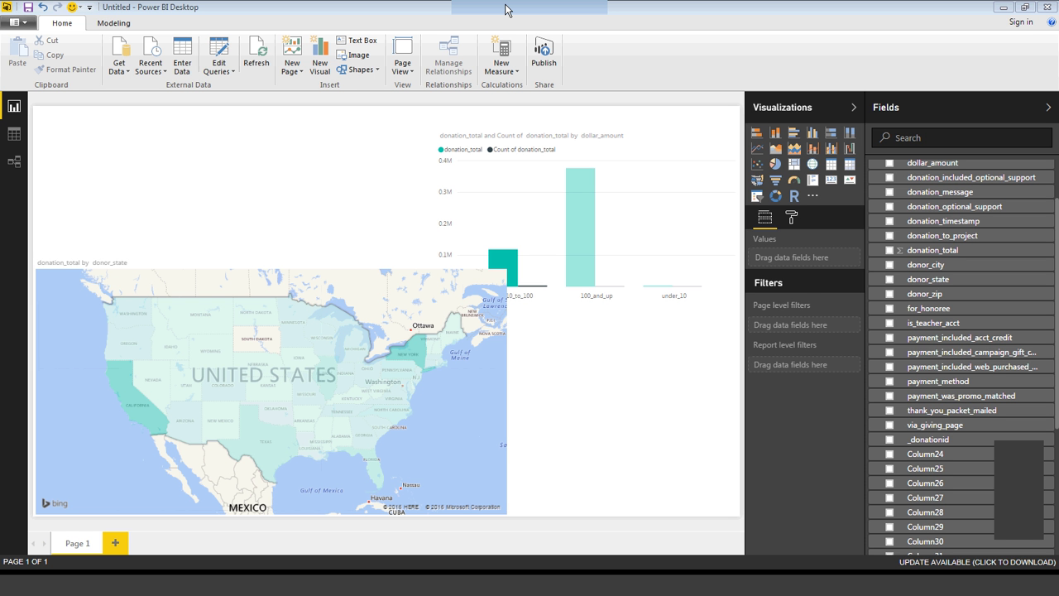